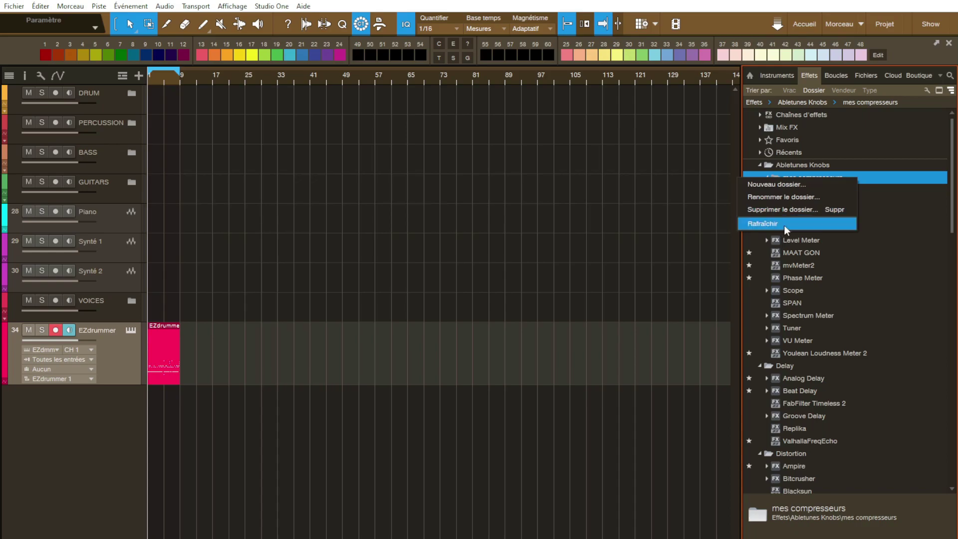
# Step: Delete the "mes compresseurs" subfolder from the Abletunes Knobs effects folder and confirm its removal
pyautogui.click(777, 208)
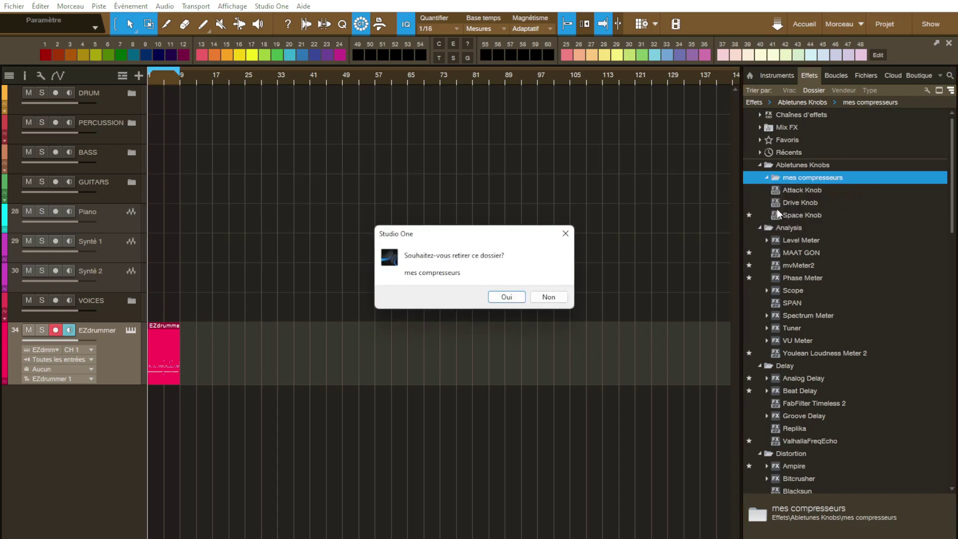
pyautogui.click(507, 299)
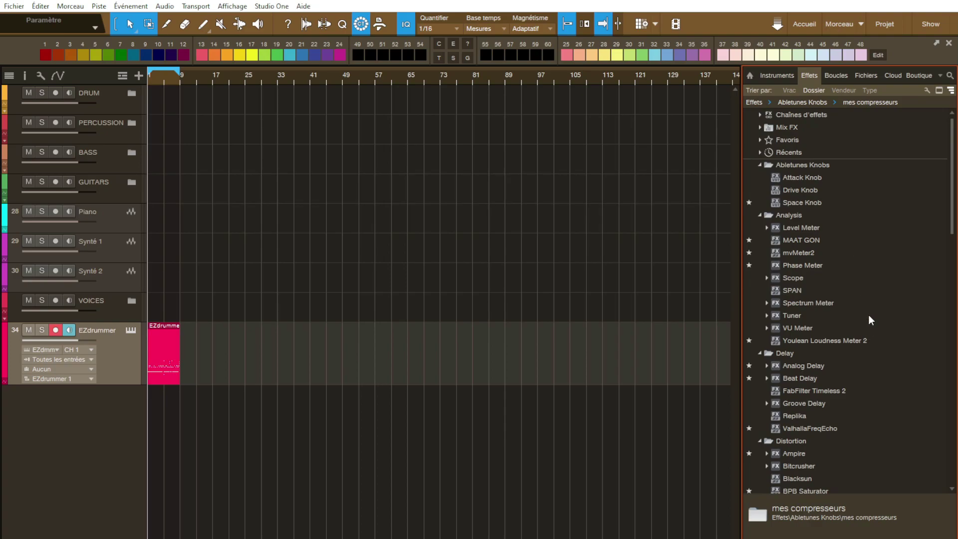
pyautogui.scroll(-8, 860, 323)
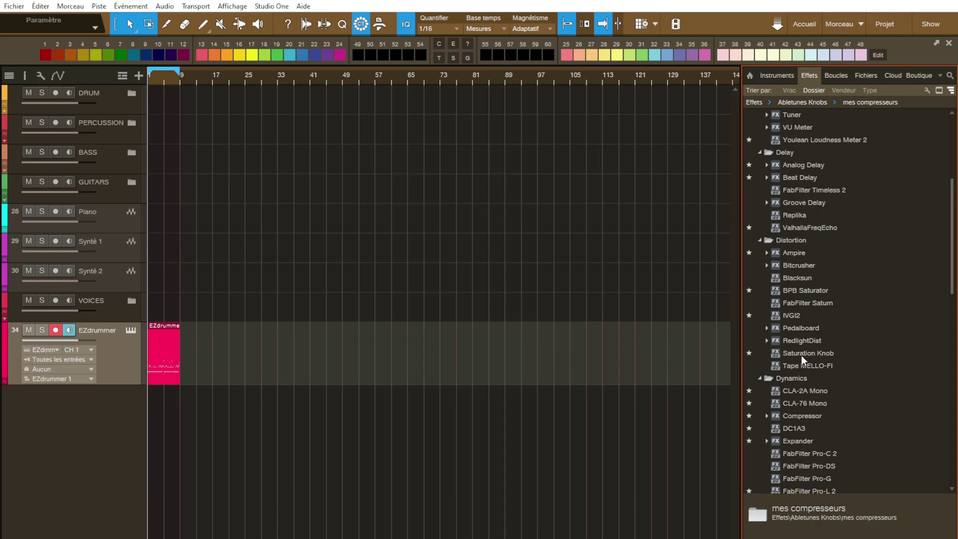
pyautogui.scroll(8, 852, 339)
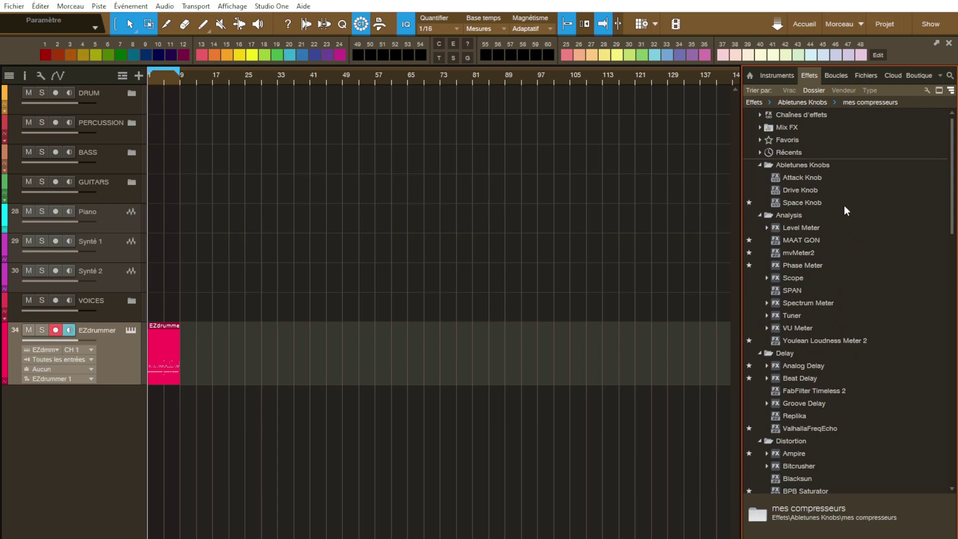
pyautogui.scroll(-8, 845, 322)
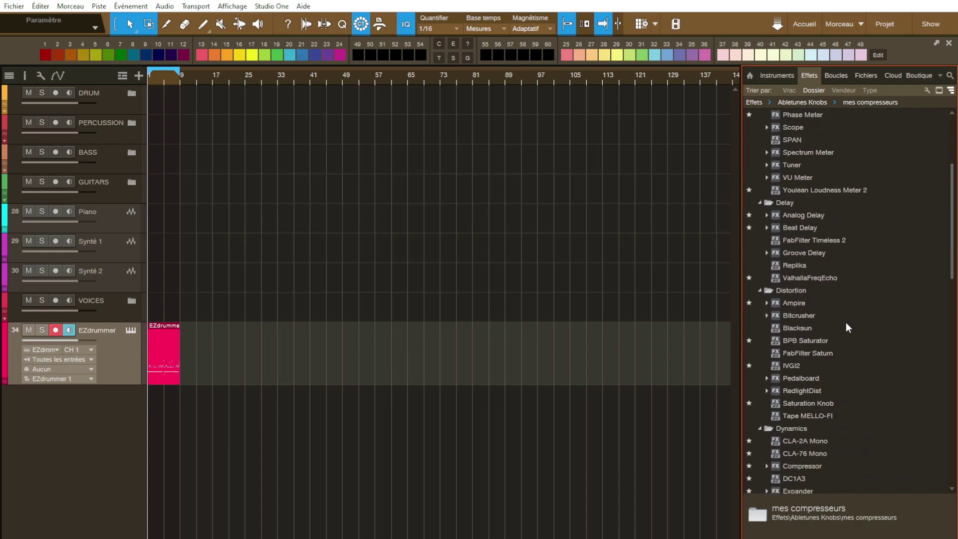
pyautogui.scroll(5, 850, 320)
pyautogui.scroll(3, 849, 326)
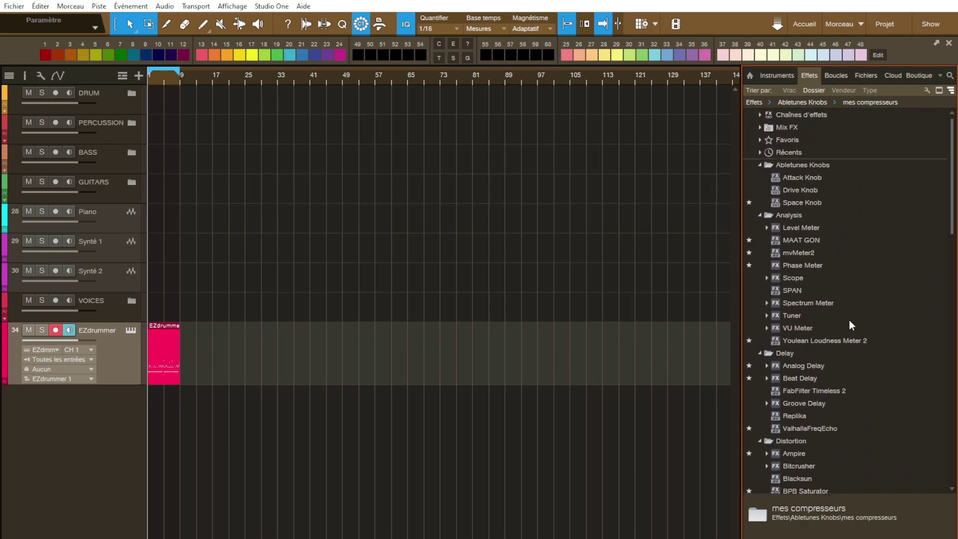
# Step: Open the plug-in manager over the arrangement and filter its VST3 list by the vendor FabFilter
pyautogui.click(231, 7)
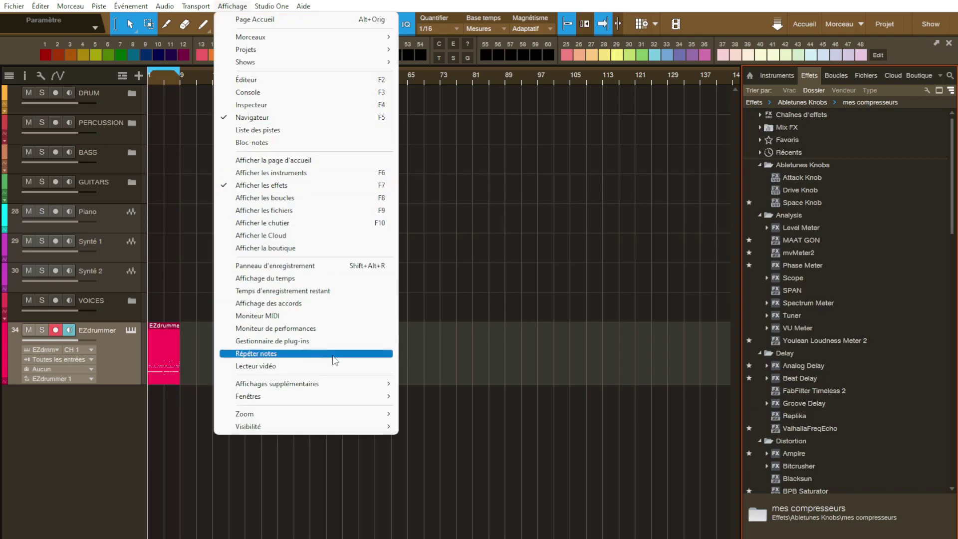
pyautogui.click(293, 343)
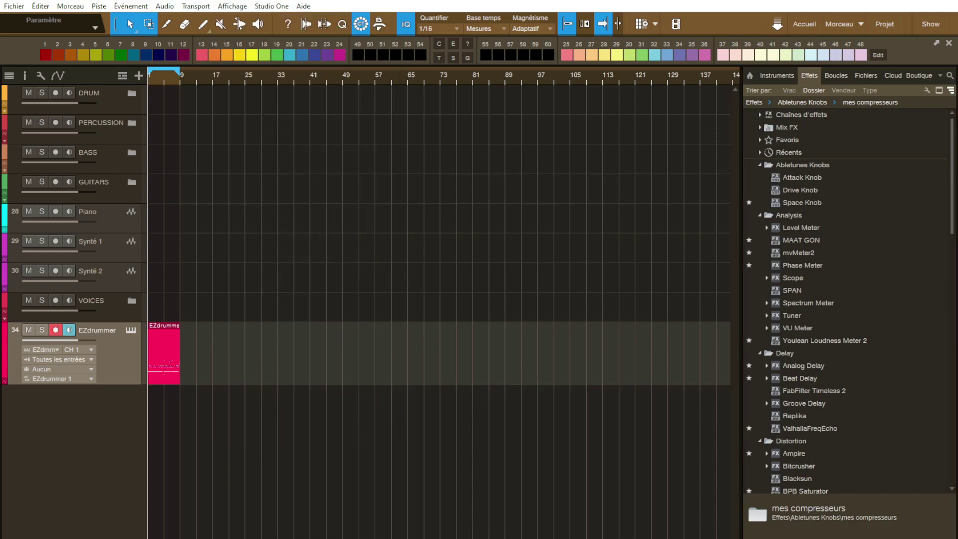
pyautogui.moveTo(543, 151); pyautogui.dragTo(414, 89)
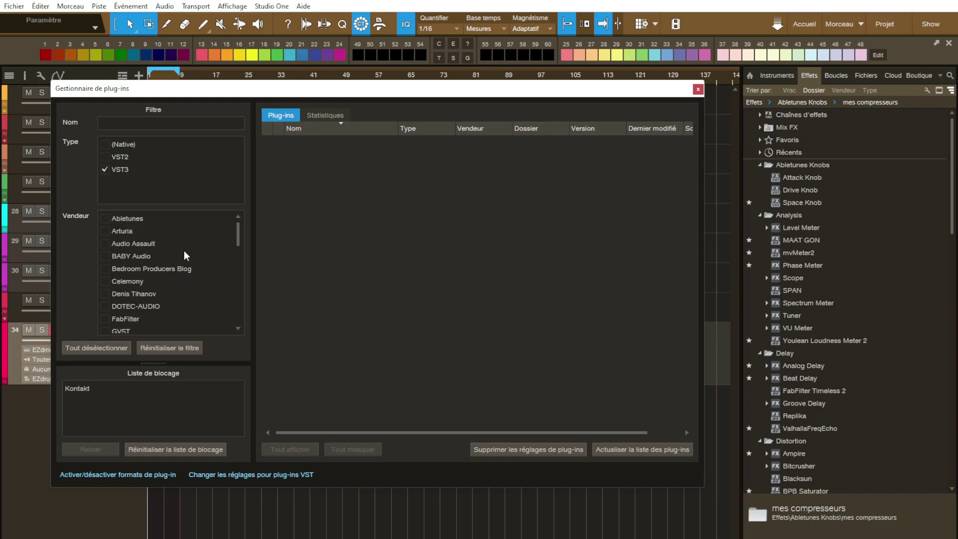
pyautogui.scroll(-3, 175, 269)
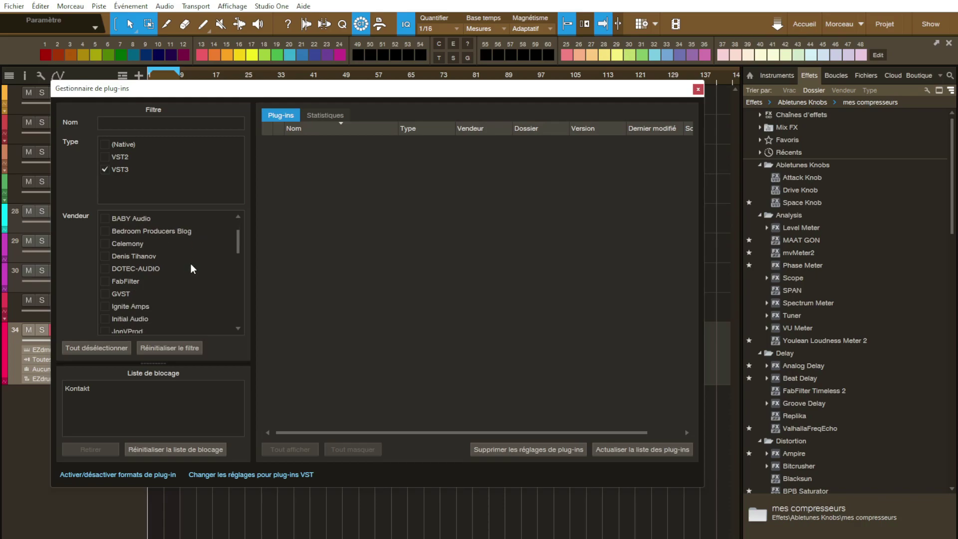
pyautogui.scroll(1, 192, 261)
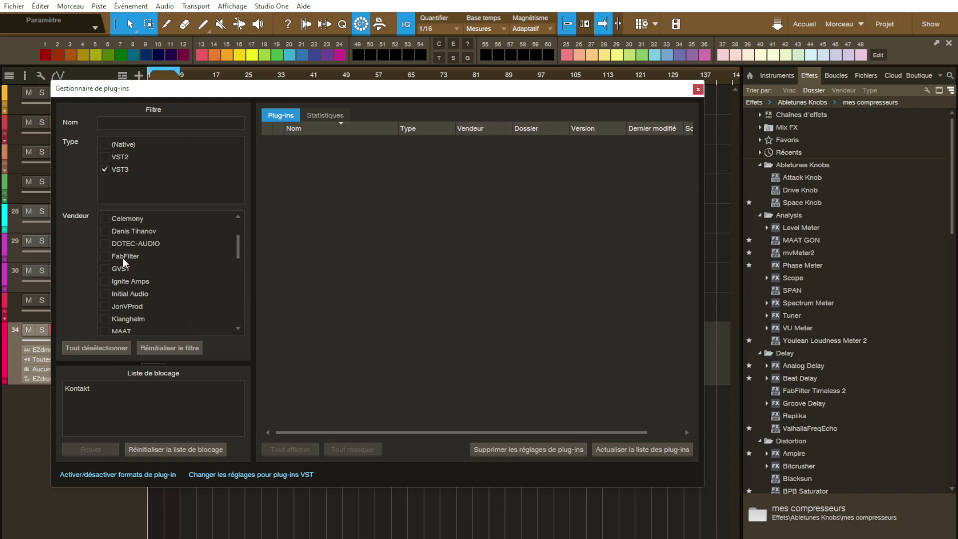
pyautogui.click(104, 257)
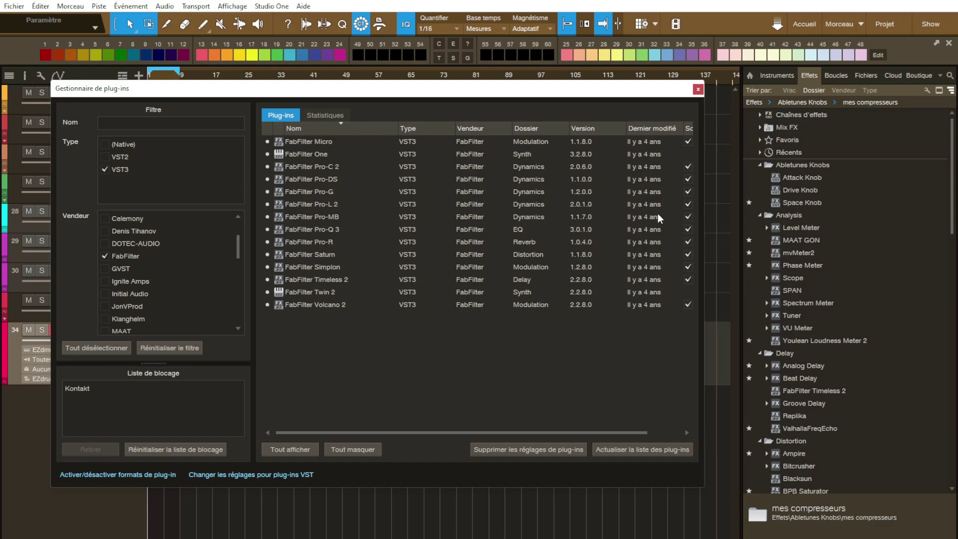
# Step: Create a new subfolder named "Mes compresseurs" inside the Abletunes Knobs effects folder
pyautogui.doubleClick(846, 166)
pyautogui.rightClick(836, 166)
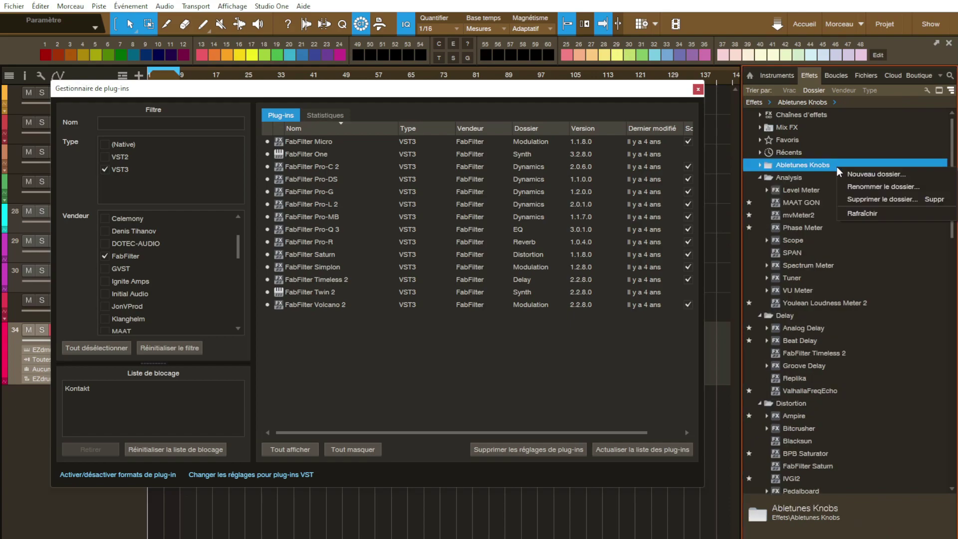
pyautogui.click(864, 174)
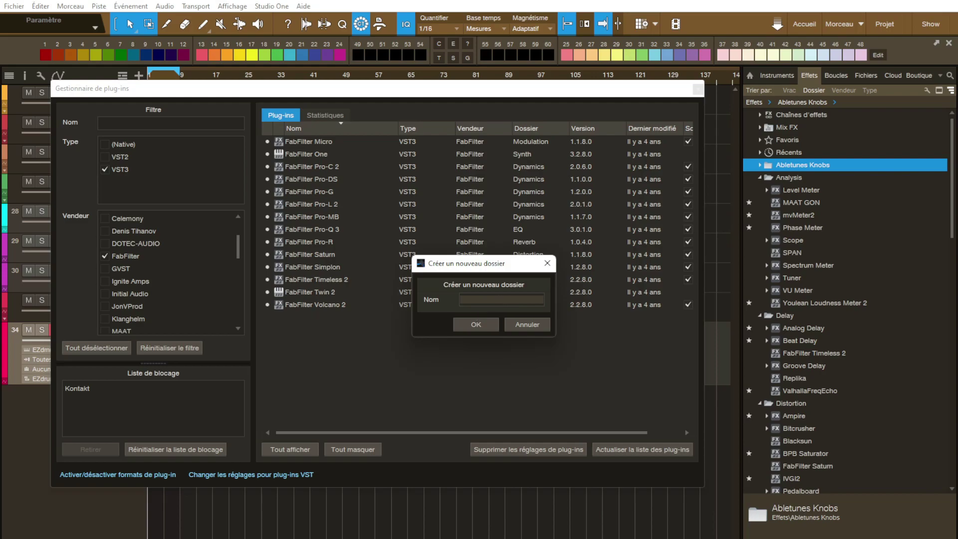
pyautogui.hotkey('ctrl', 'v')
pyautogui.click(475, 324)
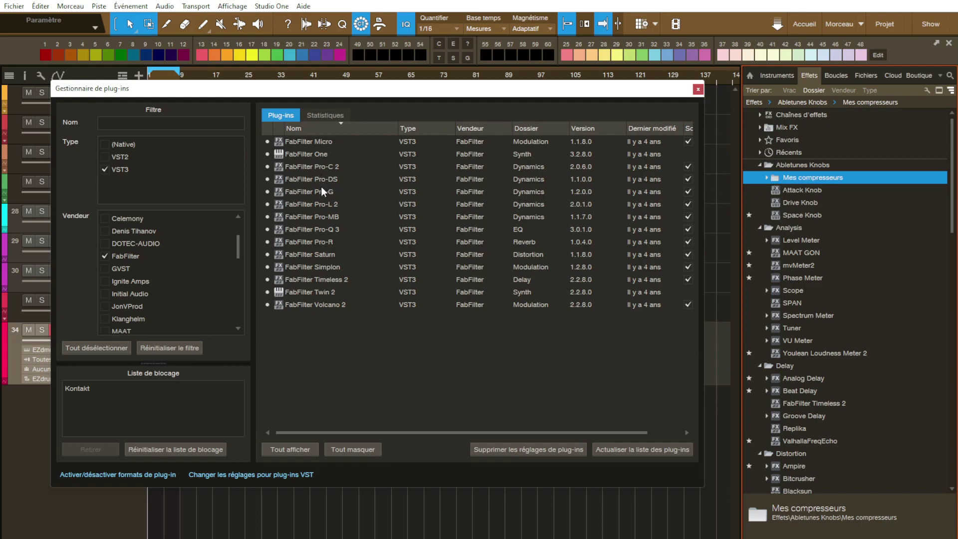
# Step: Move FabFilter Pro-C 2 from the plug-in manager into the "Mes compresseurs" folder and check the folder's contents
pyautogui.click(323, 168)
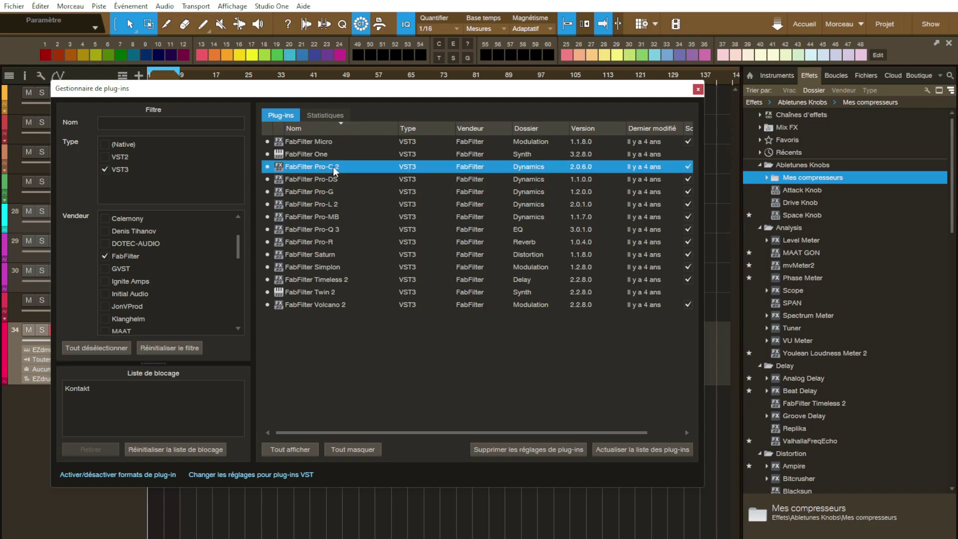
pyautogui.moveTo(334, 173); pyautogui.dragTo(808, 177)
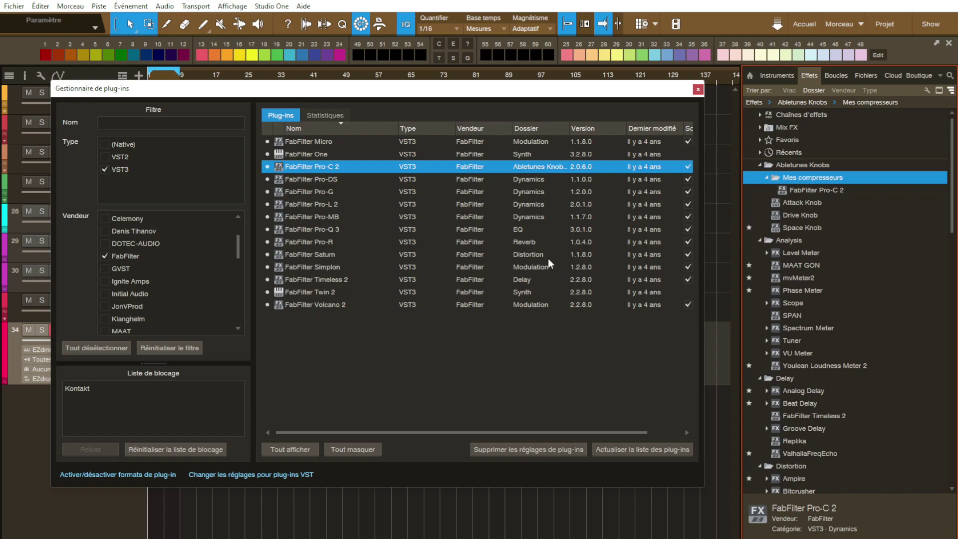
pyautogui.click(767, 177)
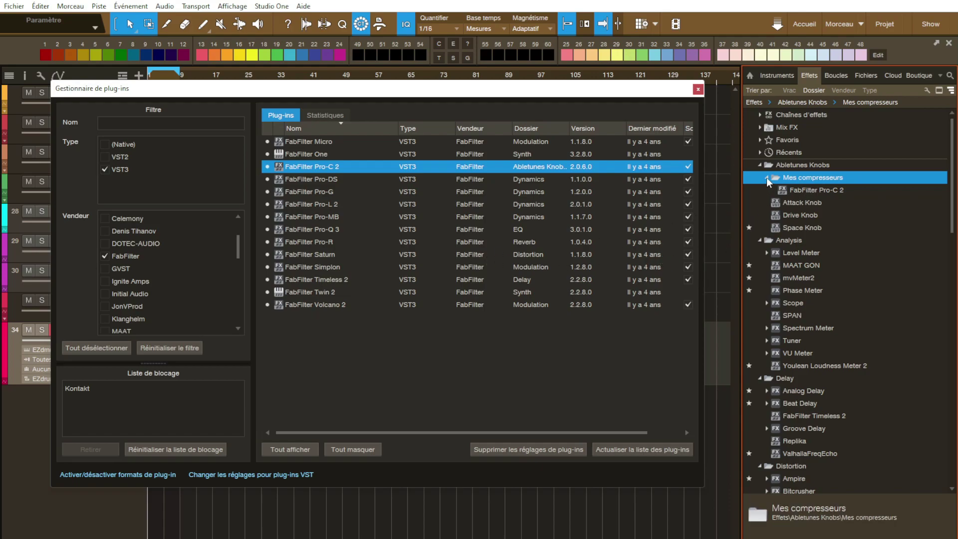
pyautogui.click(766, 178)
pyautogui.click(766, 176)
pyautogui.click(766, 176)
# Step: Delete the "Mes compresseurs" folder and select FabFilter Pro-C 2 in the plug-in manager to check its folder assignment
pyautogui.rightClick(799, 175)
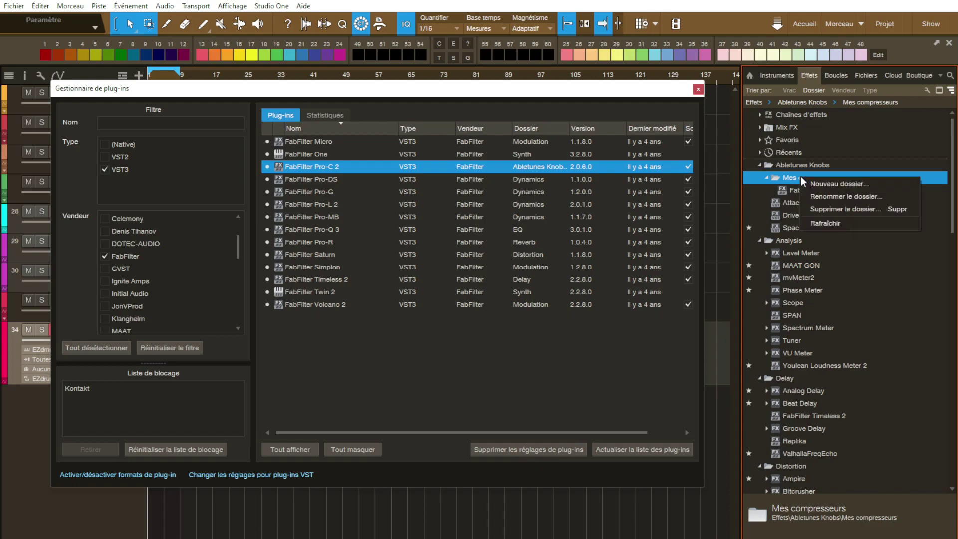
pyautogui.click(848, 208)
pyautogui.click(509, 298)
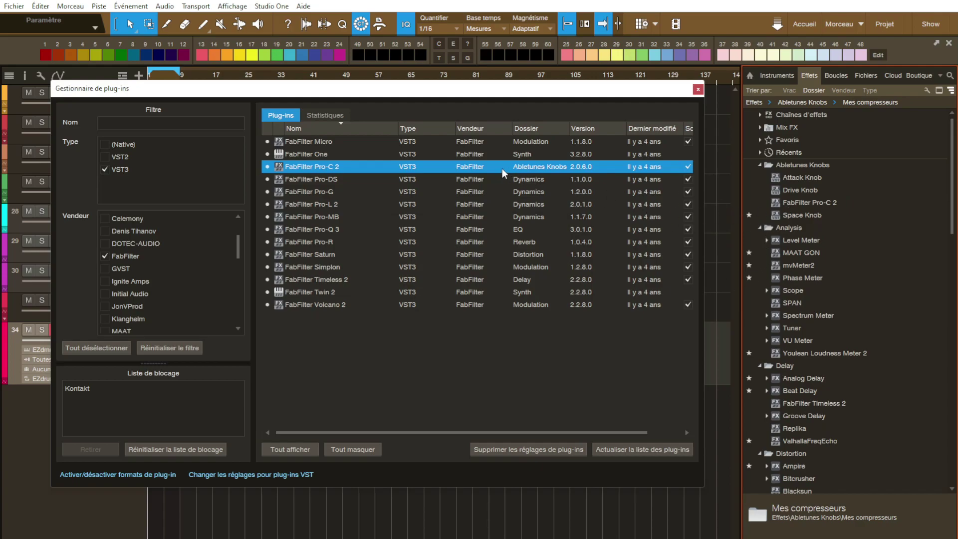
pyautogui.click(415, 180)
pyautogui.click(411, 169)
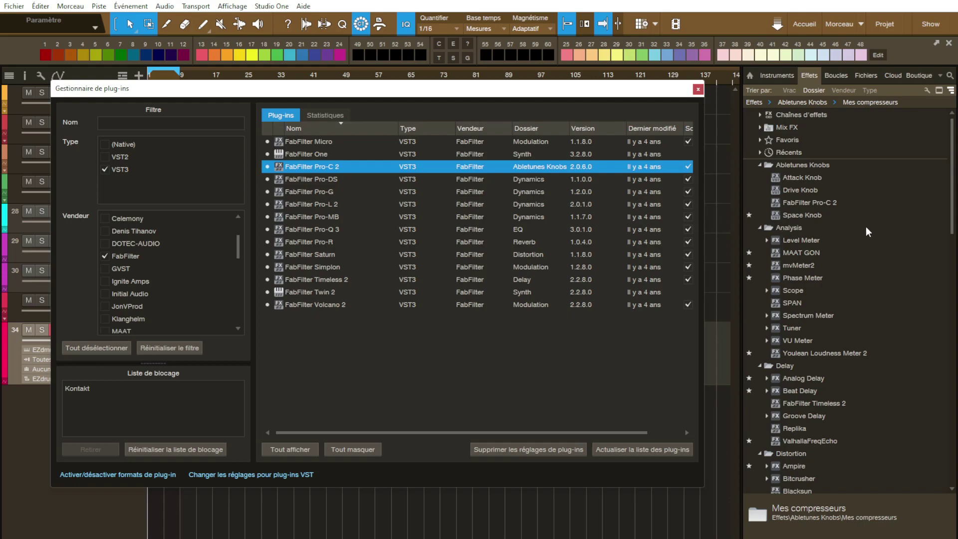
# Step: Collapse the Abletunes Knobs folder and turn on editing of plug-in visibility and favourites in the effects browser
pyautogui.scroll(-2, 867, 223)
pyautogui.scroll(2, 867, 223)
pyautogui.click(760, 165)
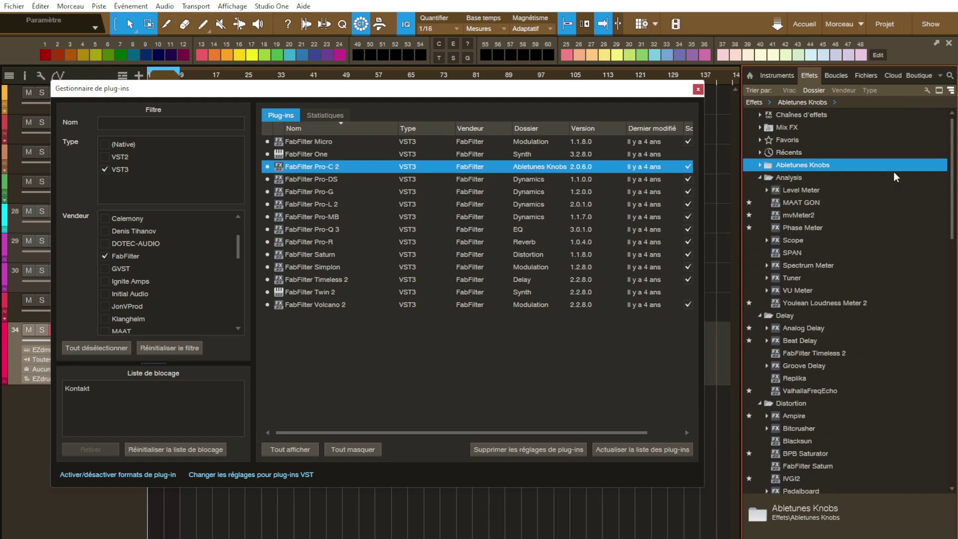
pyautogui.click(925, 90)
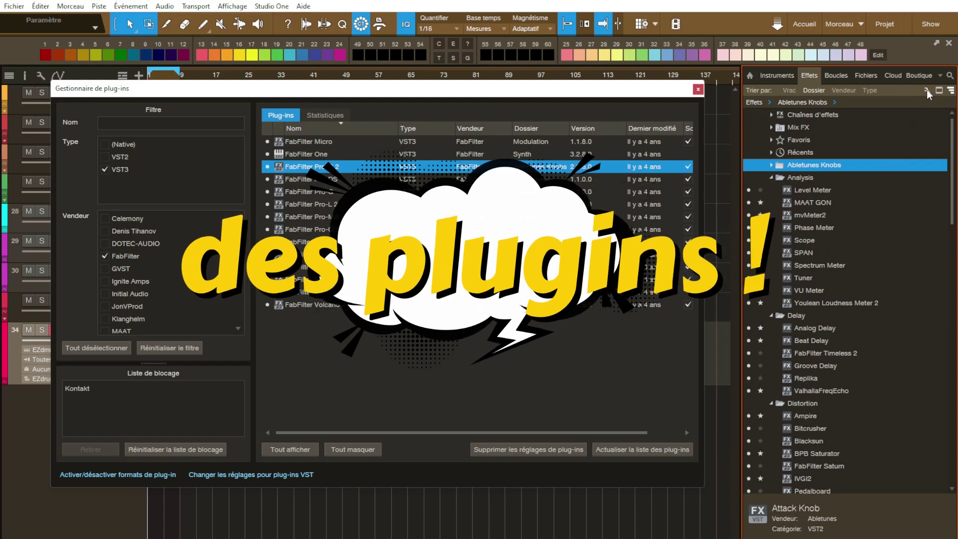
# Step: Toggle the favourite star of MAAT GON, look through the Favoris folder, and collapse Favoris and Analysis
pyautogui.click(760, 202)
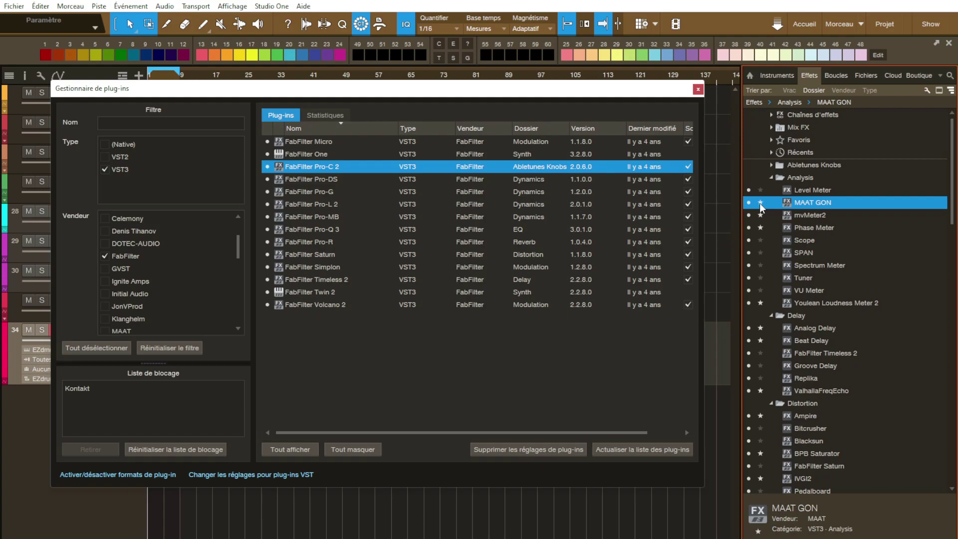
pyautogui.click(773, 141)
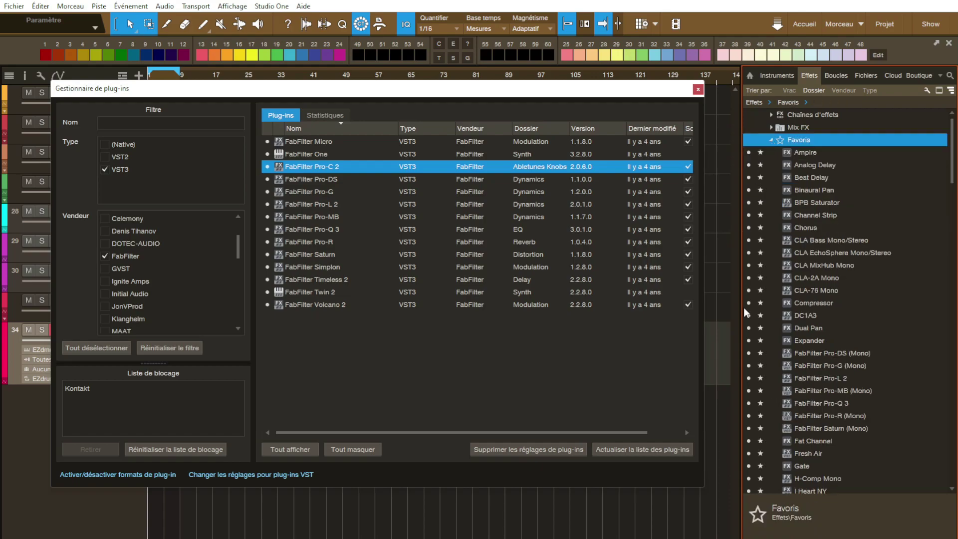
pyautogui.click(771, 140)
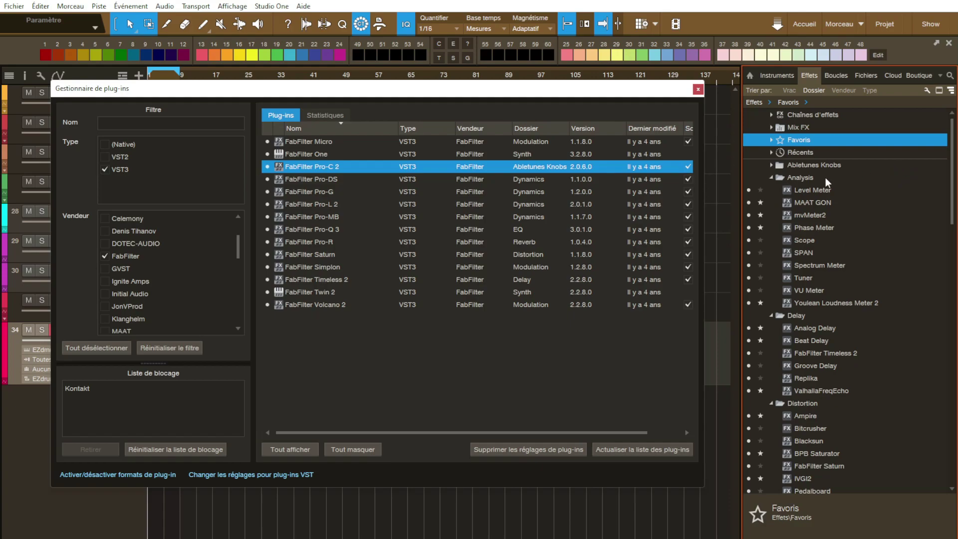
pyautogui.click(772, 179)
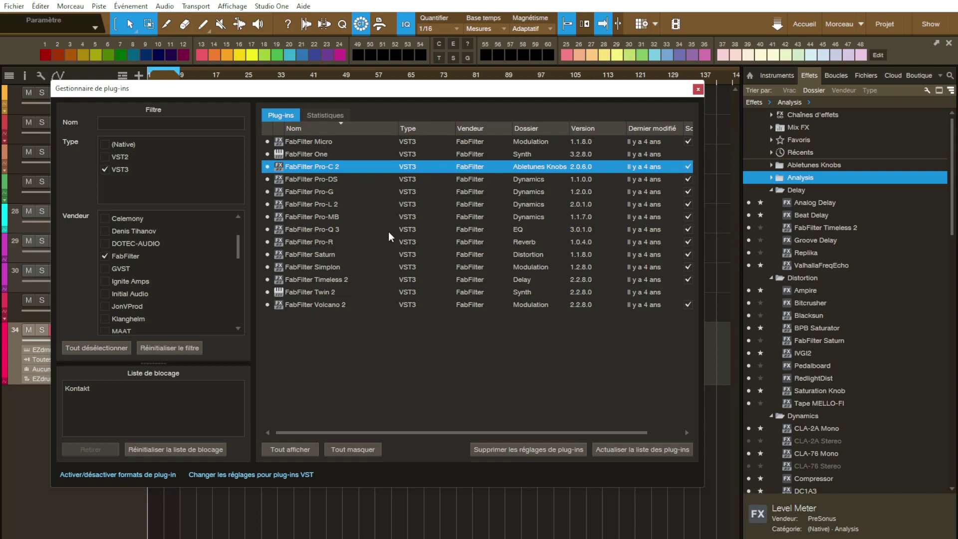
# Step: Add the Native and VST2 types to the plug-in manager's filter and extend its vendor selection beyond FabFilter
pyautogui.click(106, 157)
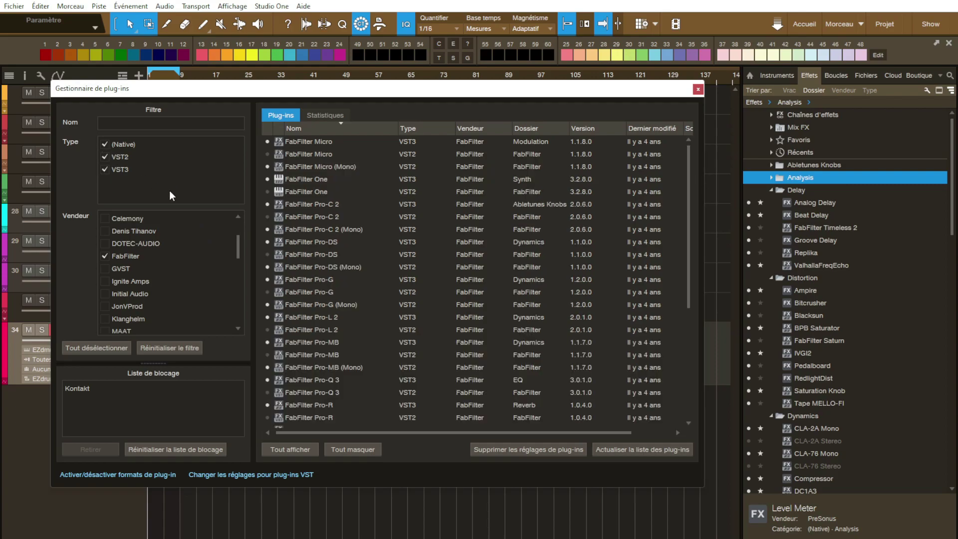
pyautogui.keyDown('ctrl'); pyautogui.click(106, 220); pyautogui.keyUp('ctrl')
pyautogui.scroll(-10, 206, 260)
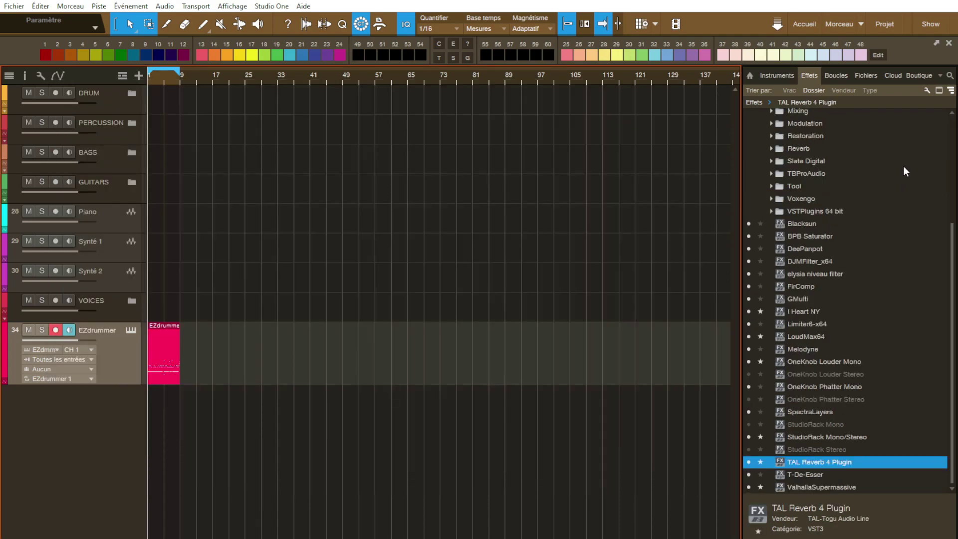
# Step: Switch the effects browser to the large icon view and back to the tree list
pyautogui.click(951, 92)
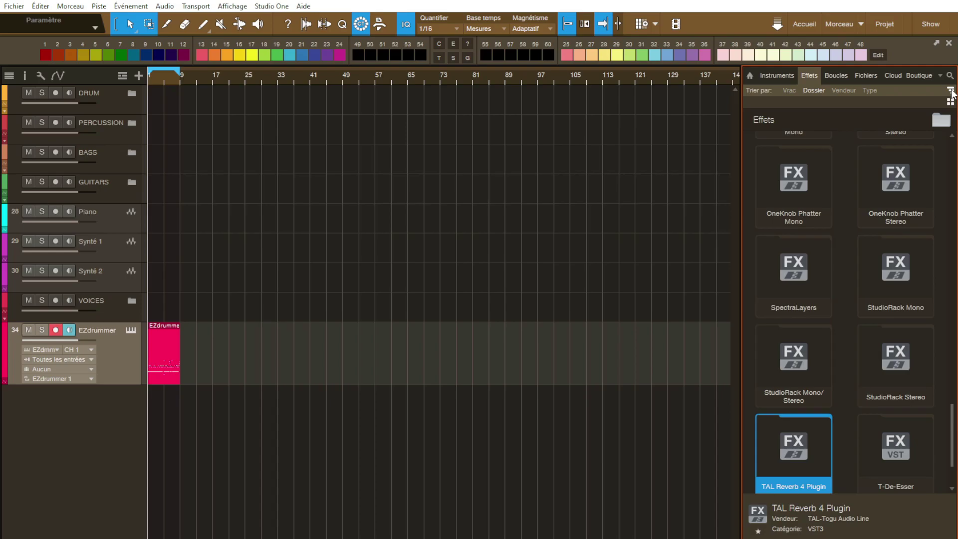
pyautogui.click(950, 92)
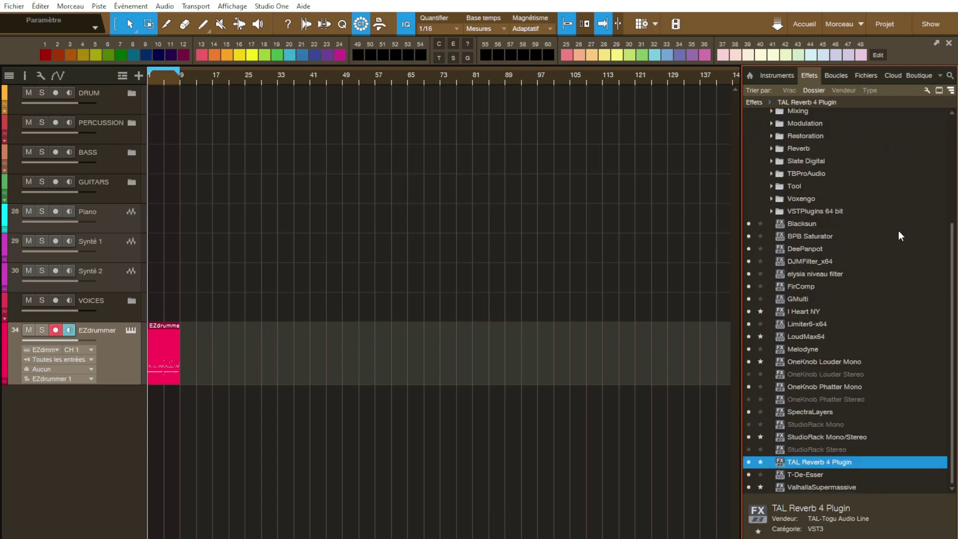
# Step: Toggle the effects browser's visibility and favourites editing mode, leaving it turned off
pyautogui.click(926, 89)
pyautogui.click(926, 89)
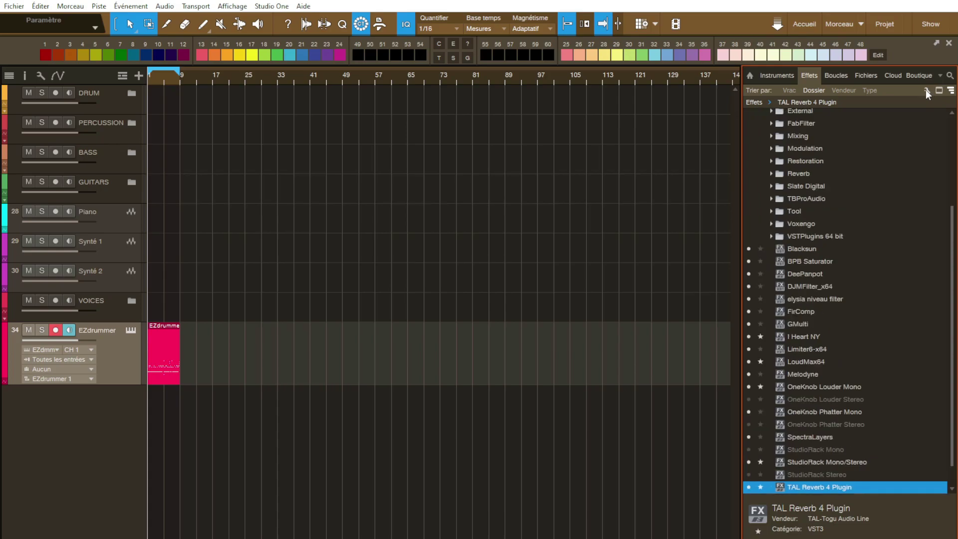
pyautogui.click(926, 89)
pyautogui.click(926, 89)
pyautogui.click(926, 89)
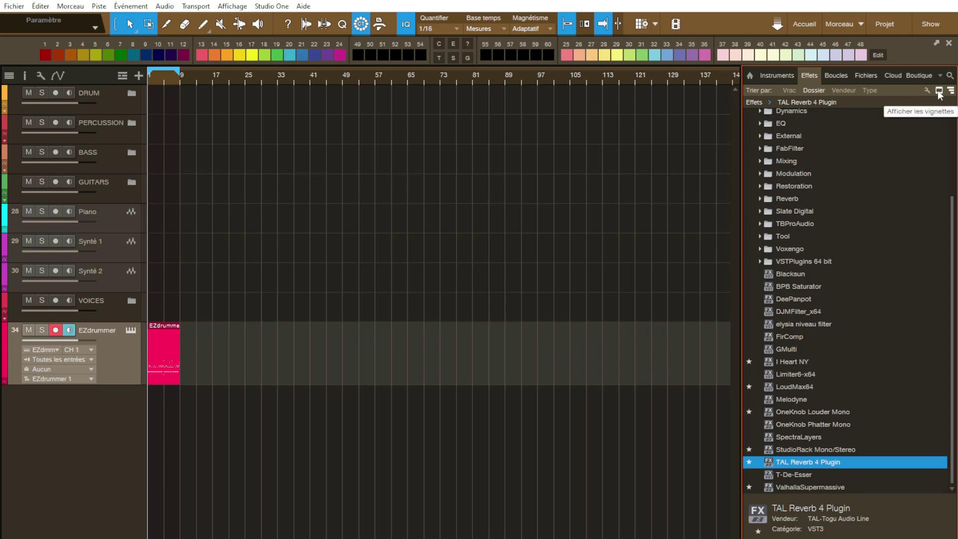
# Step: Show plug-in thumbnails in the effects browser and look through the list of effects
pyautogui.click(939, 91)
pyautogui.scroll(-2, 840, 199)
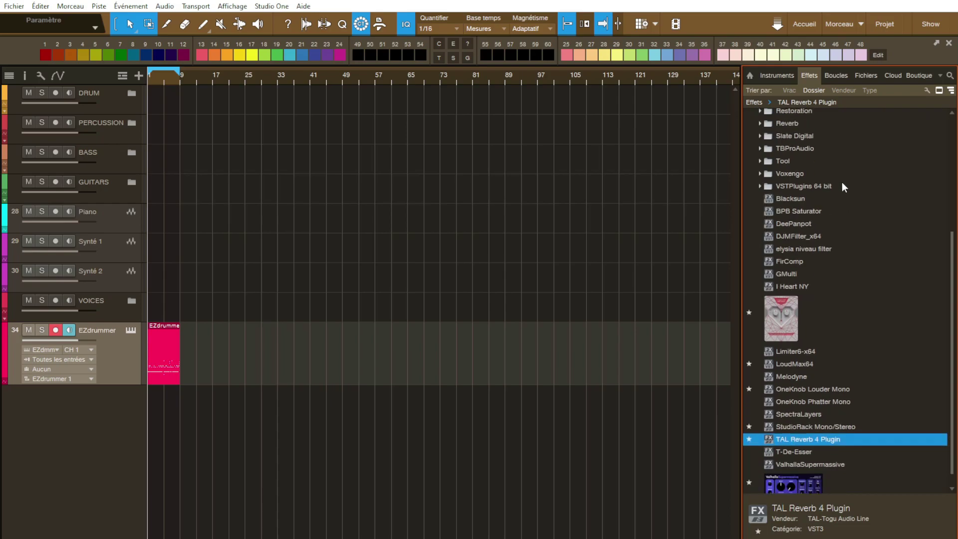
pyautogui.scroll(-1, 846, 187)
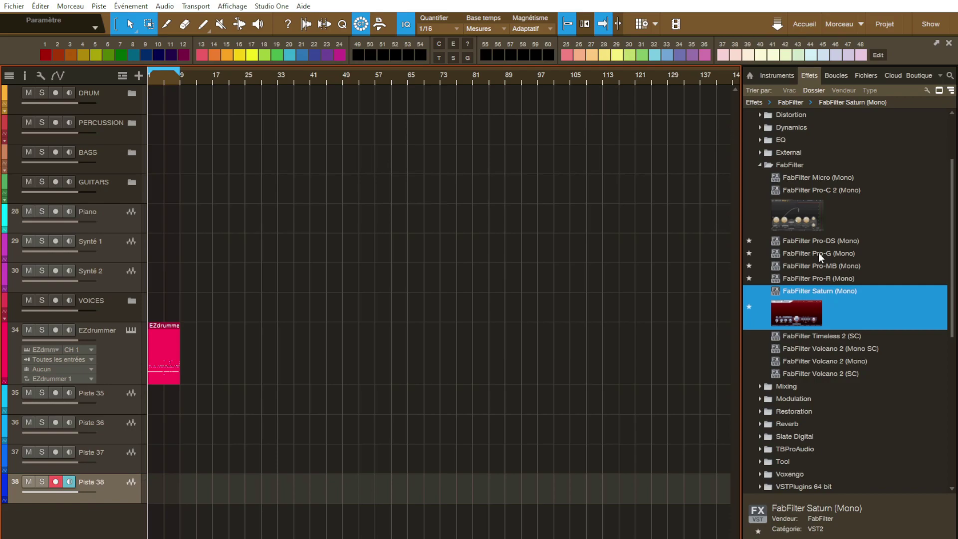
# Step: Insert FabFilter Pro-G (Mono) on a new track, update its plug-in thumbnail and close the plug-in window
pyautogui.moveTo(818, 253); pyautogui.dragTo(101, 518)
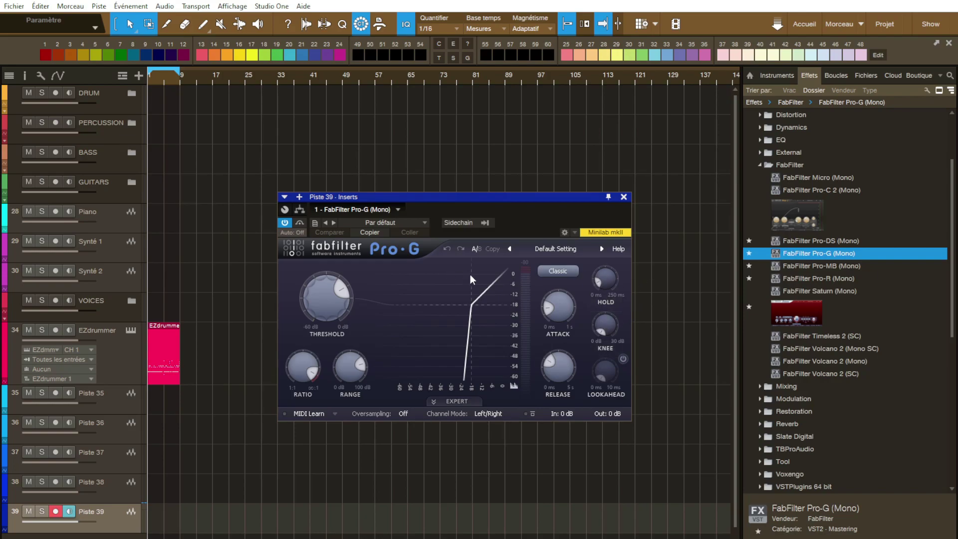
pyautogui.click(397, 209)
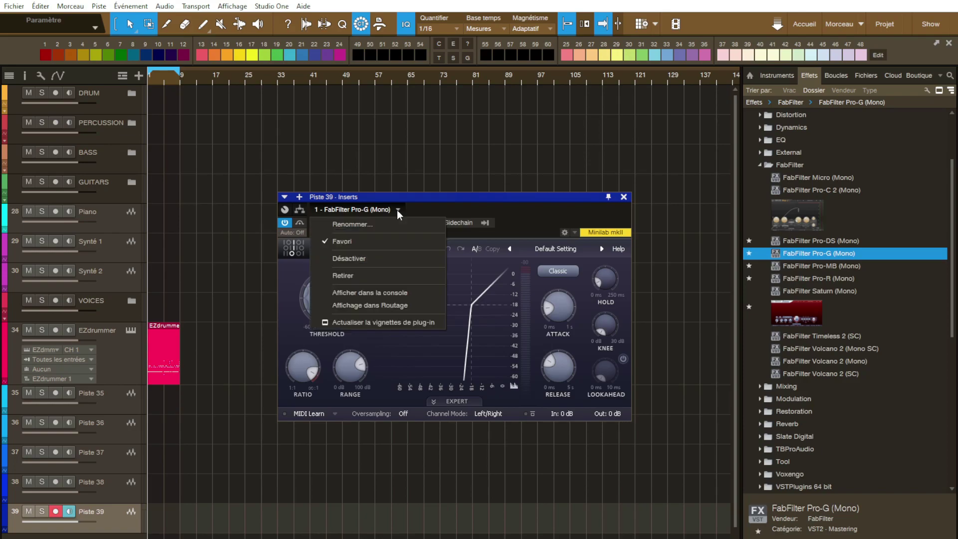
pyautogui.click(375, 323)
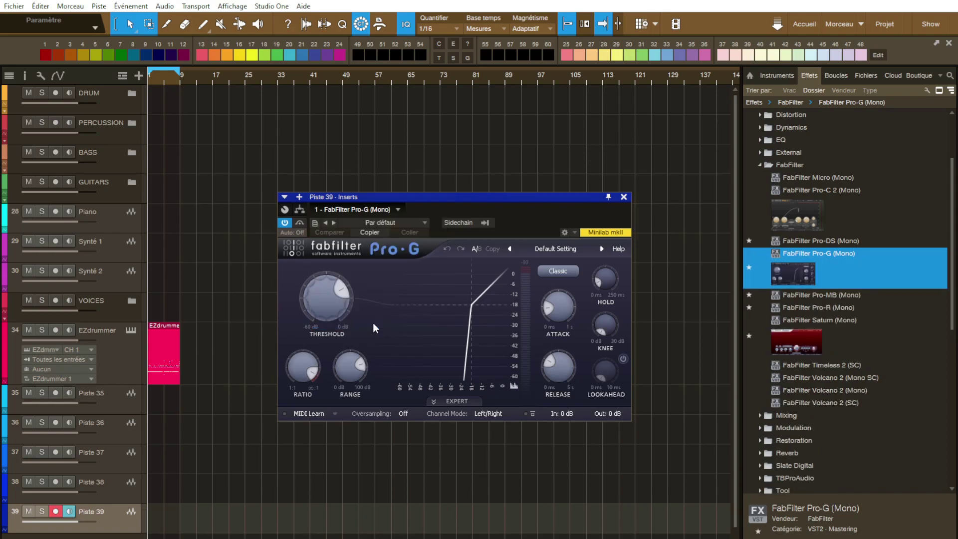
pyautogui.click(623, 197)
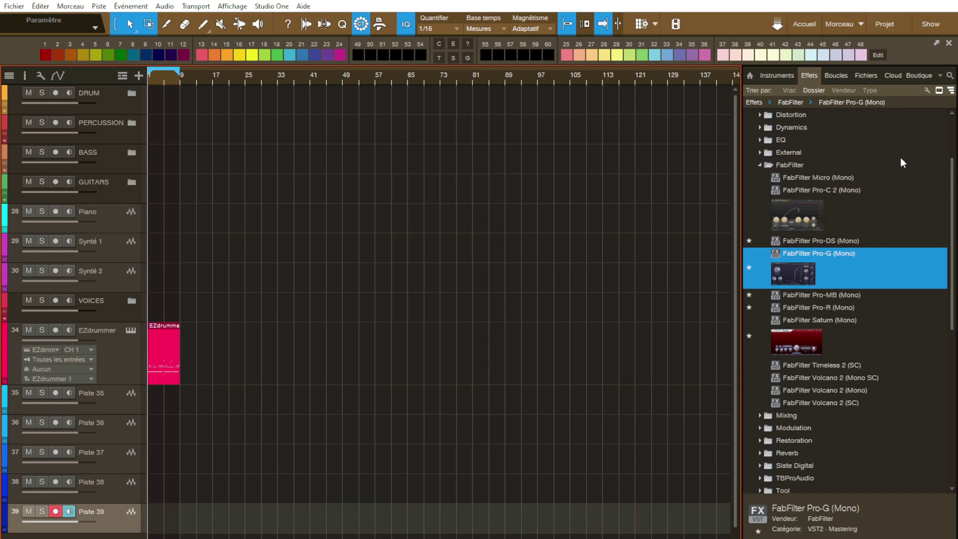
# Step: Toggle the effects browser's plug-in thumbnails, leaving them hidden, and collapse the FabFilter folder
pyautogui.click(939, 91)
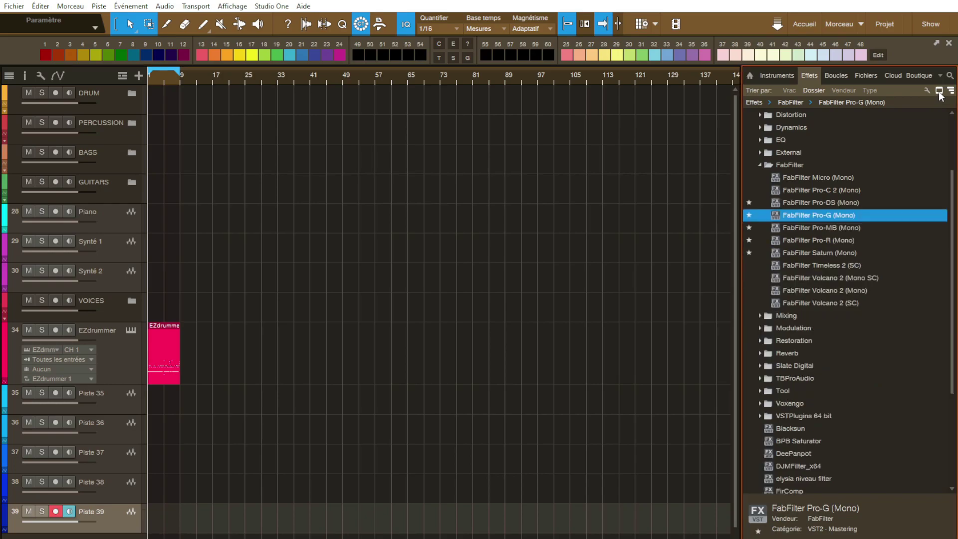
pyautogui.click(939, 92)
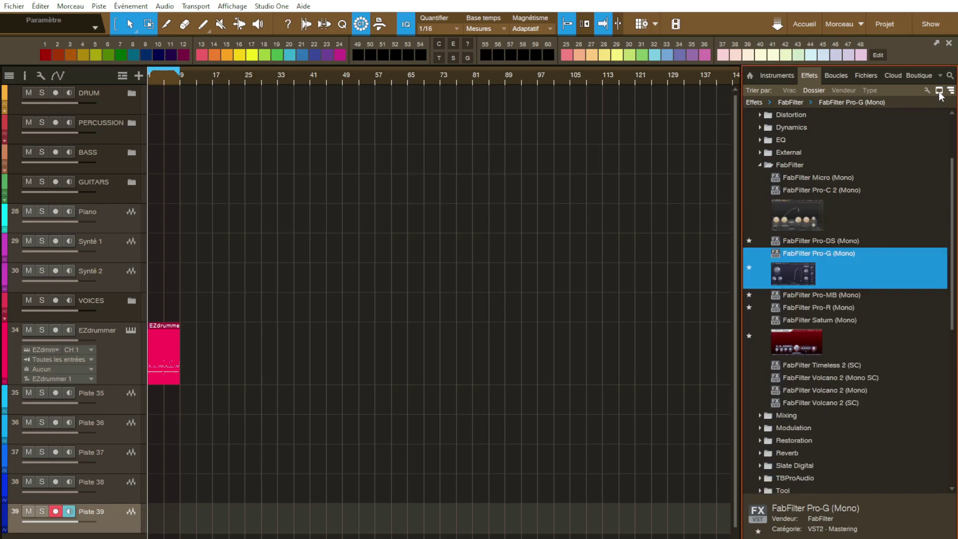
pyautogui.click(939, 93)
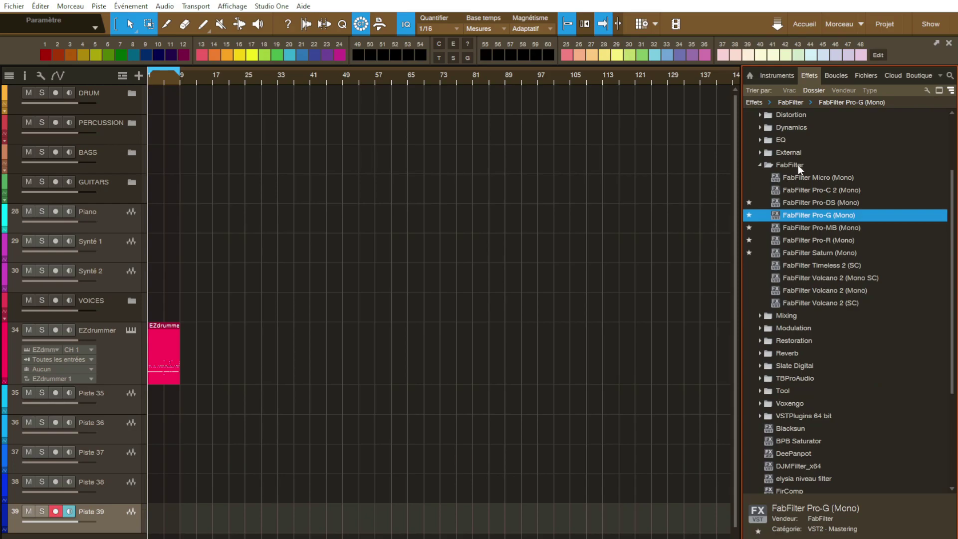
pyautogui.click(759, 166)
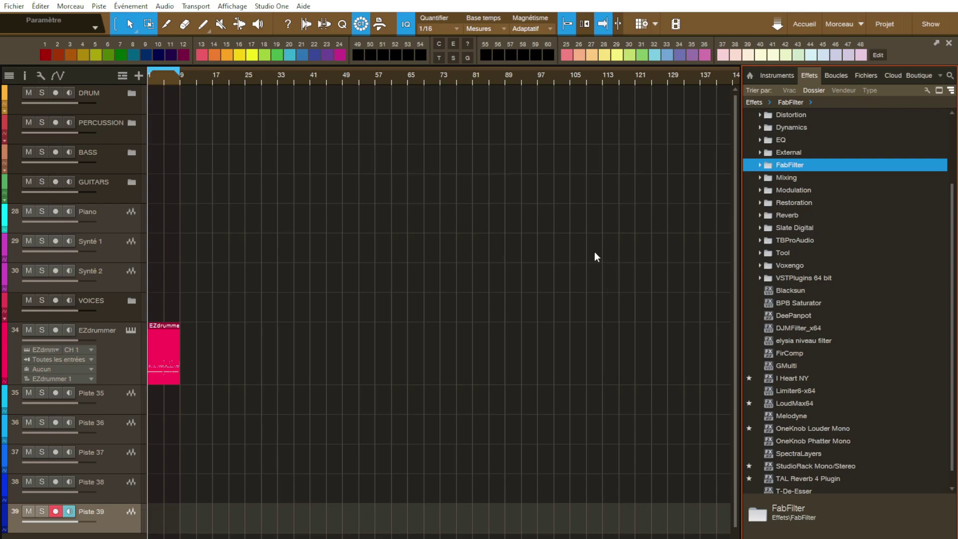
# Step: Show the instruments browser and switch its sorting to Vrac and back to Dossier
pyautogui.press('F6')
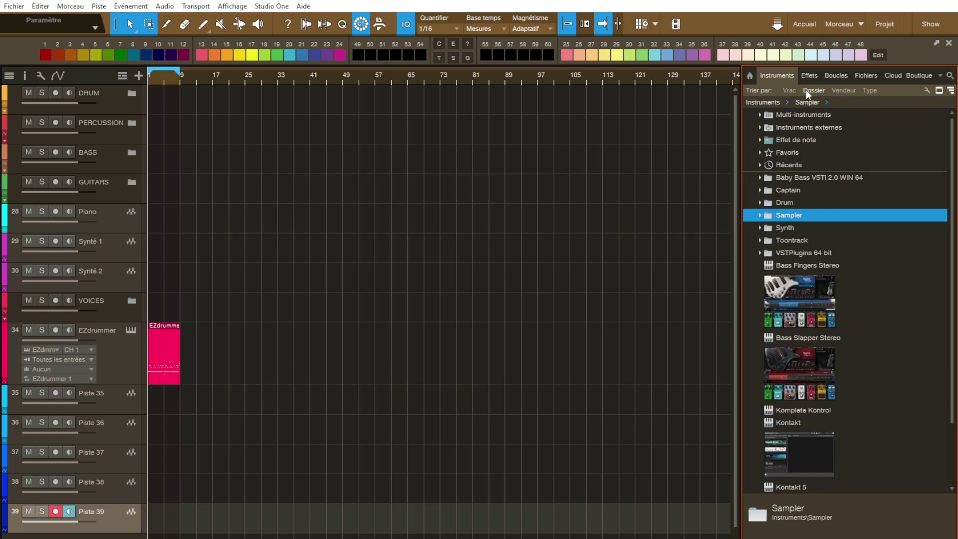
pyautogui.click(789, 90)
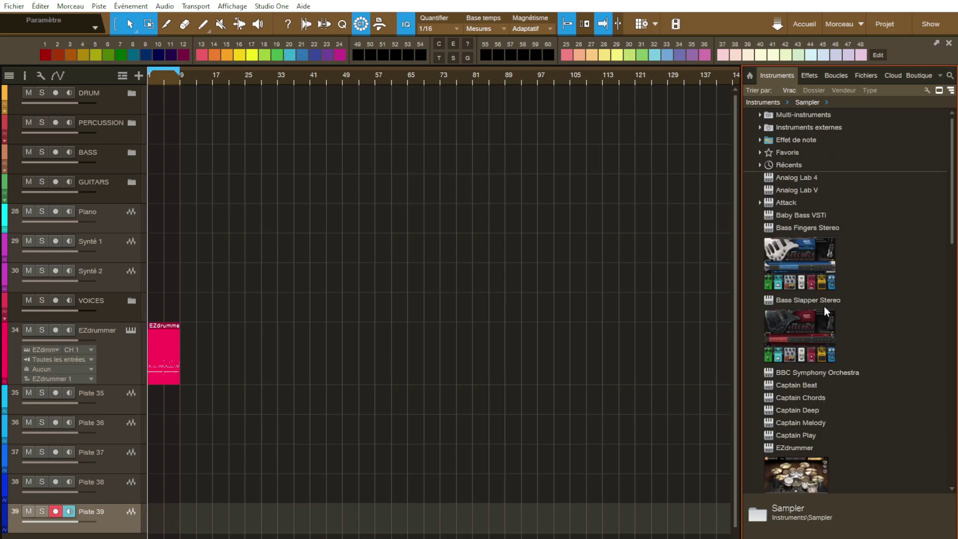
pyautogui.click(809, 90)
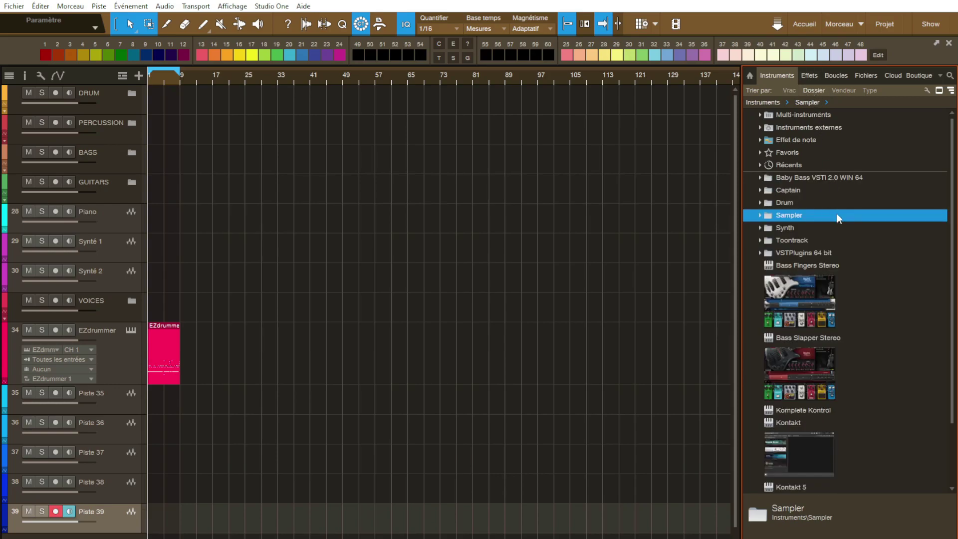
# Step: Create a new folder named "piano acoustic" inside the Baby Bass VSTi 2.0 WIN 64 instrument folder
pyautogui.rightClick(843, 179)
pyautogui.click(868, 197)
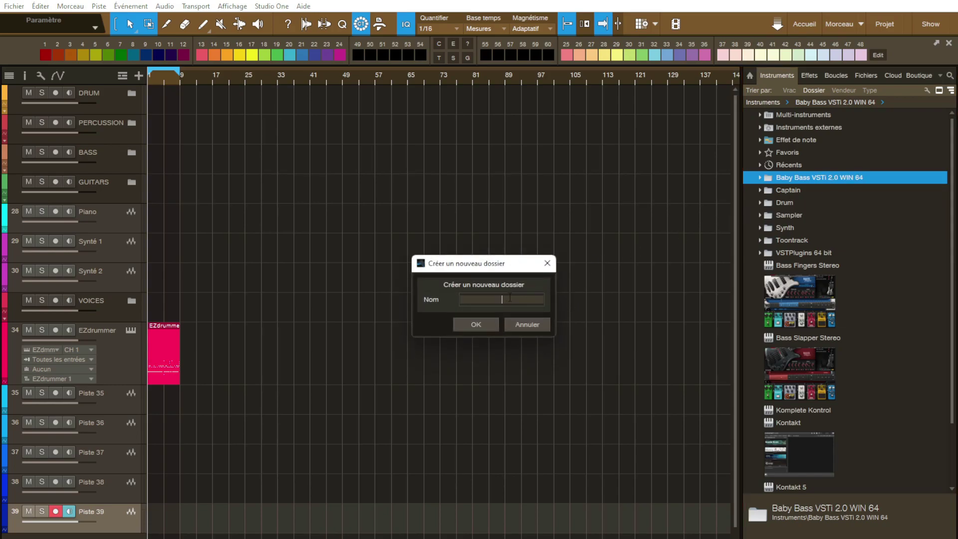
pyautogui.write('piano acoustic')
pyautogui.press('Return')
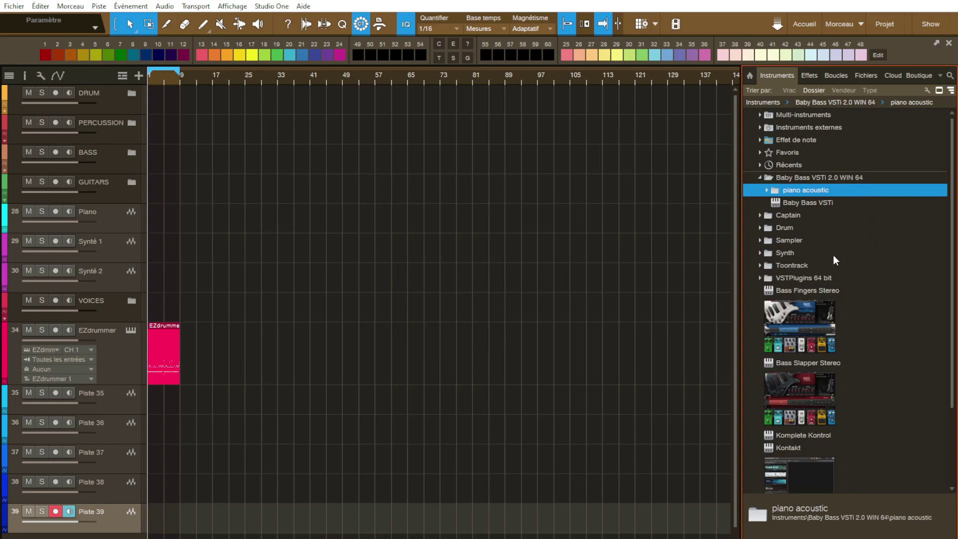
# Step: Examine the instrument list and the contents of the Toontrack and piano acoustic folders, leaving Toontrack collapsed
pyautogui.scroll(-3, 862, 247)
pyautogui.scroll(2, 862, 247)
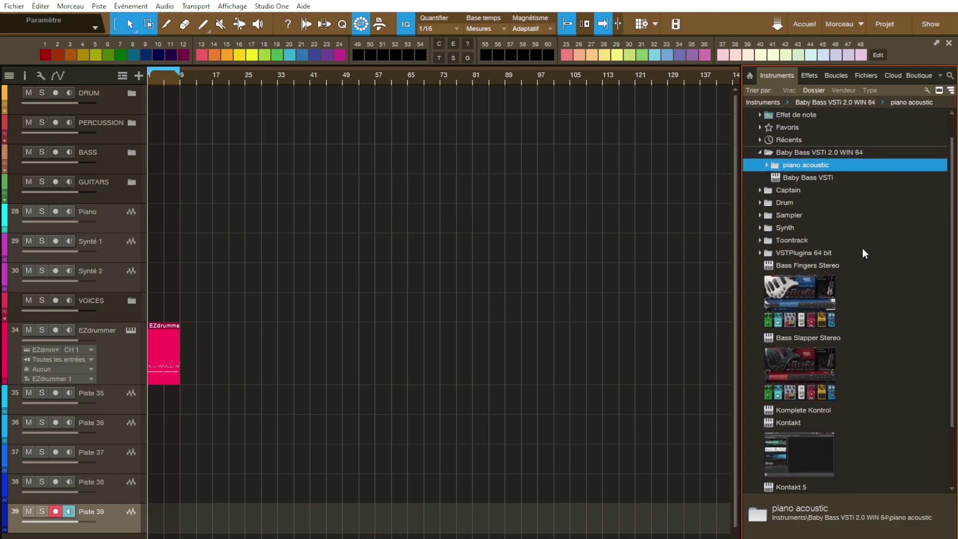
pyautogui.scroll(-2, 863, 250)
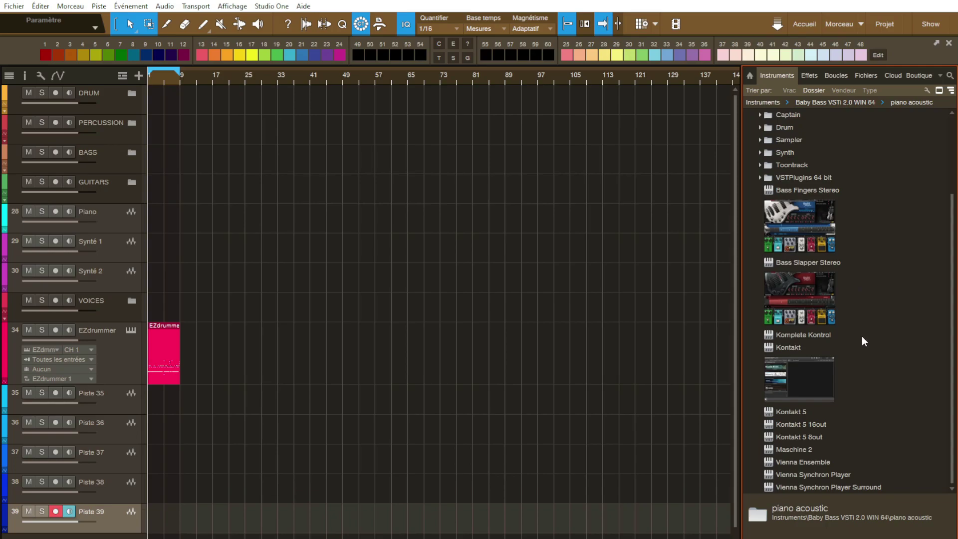
pyautogui.scroll(3, 861, 337)
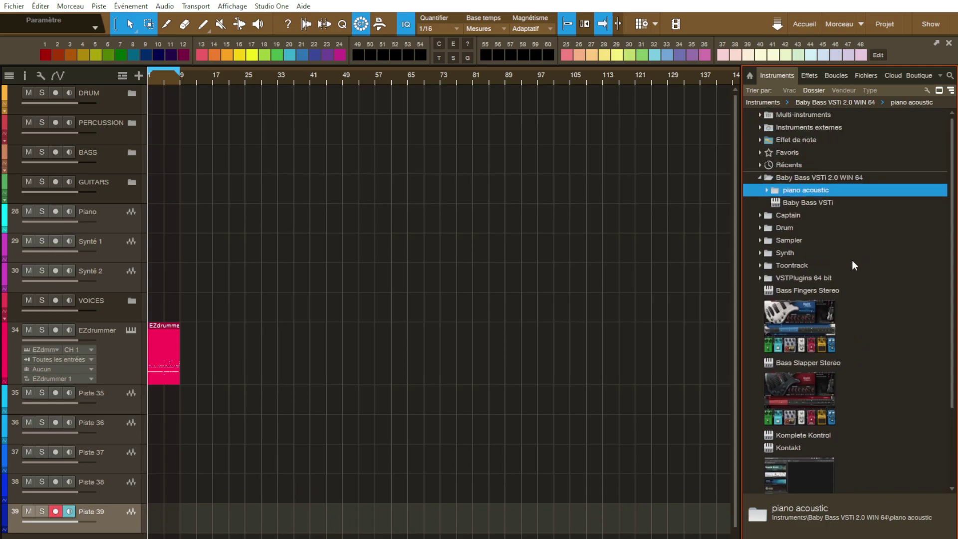
pyautogui.click(760, 265)
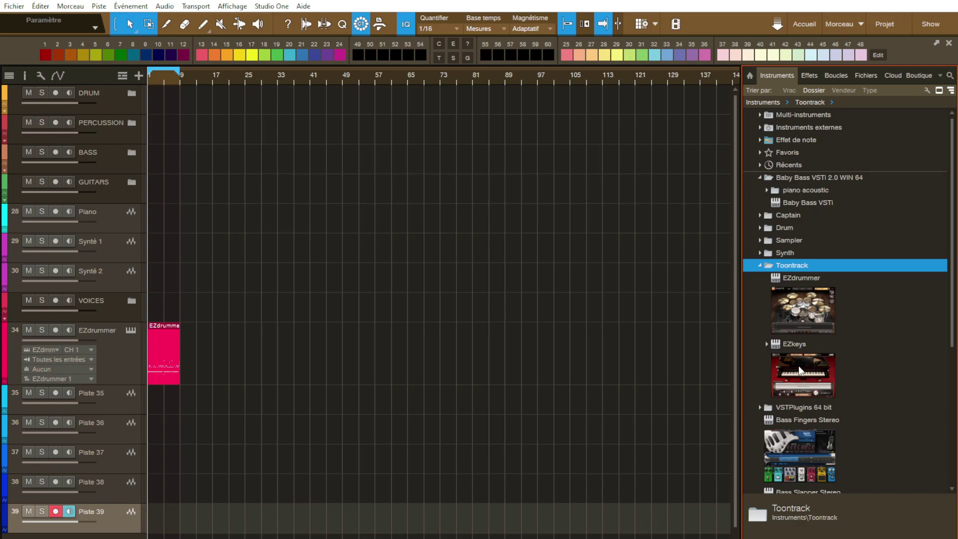
pyautogui.moveTo(798, 365); pyautogui.dragTo(777, 362)
pyautogui.click(765, 191)
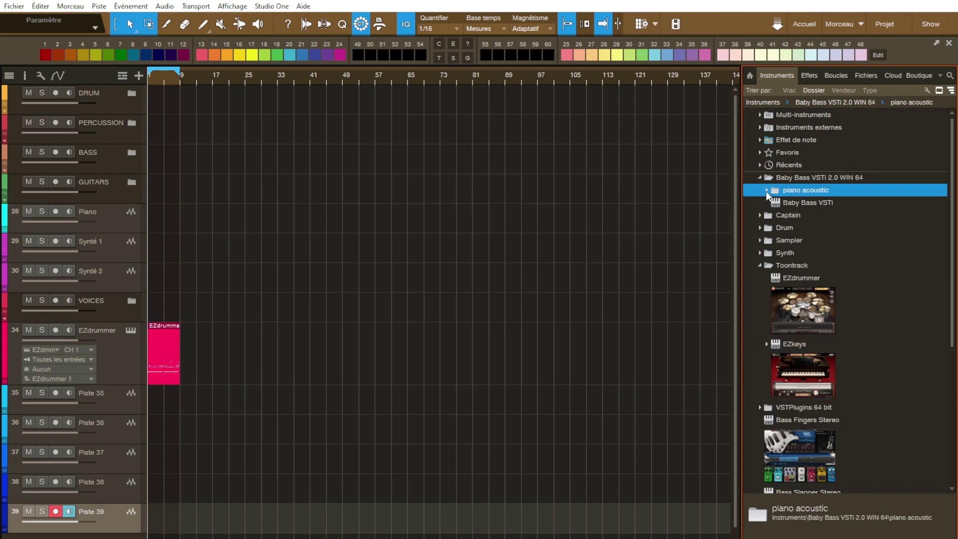
pyautogui.click(759, 177)
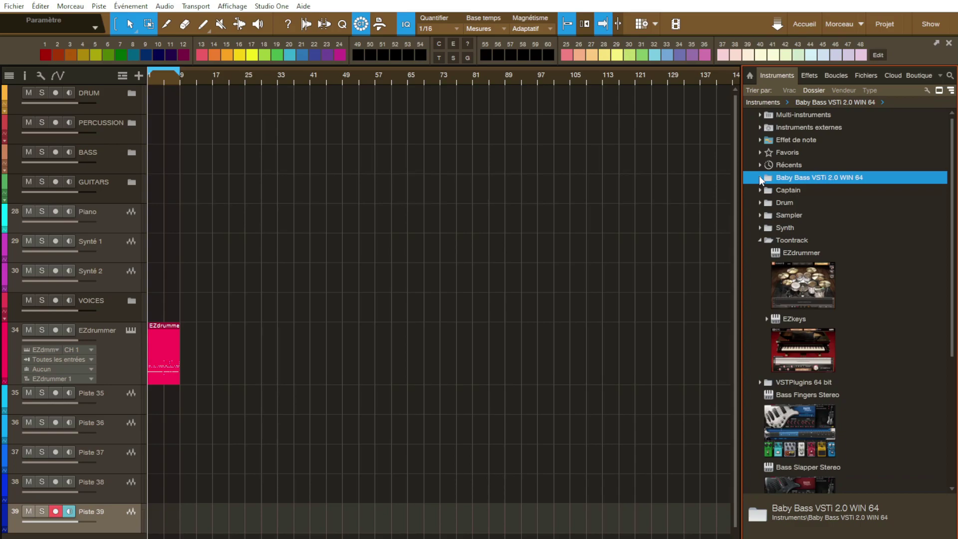
pyautogui.click(759, 177)
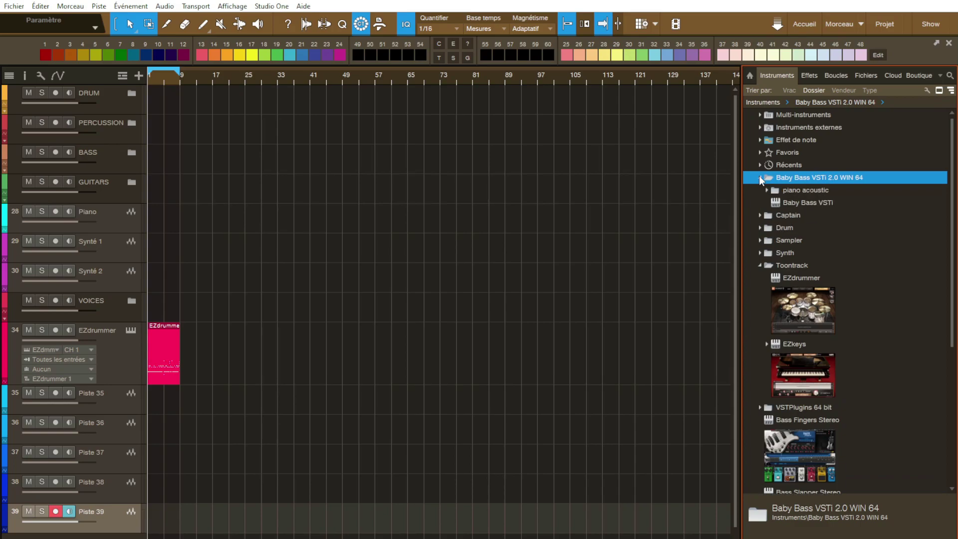
pyautogui.click(759, 265)
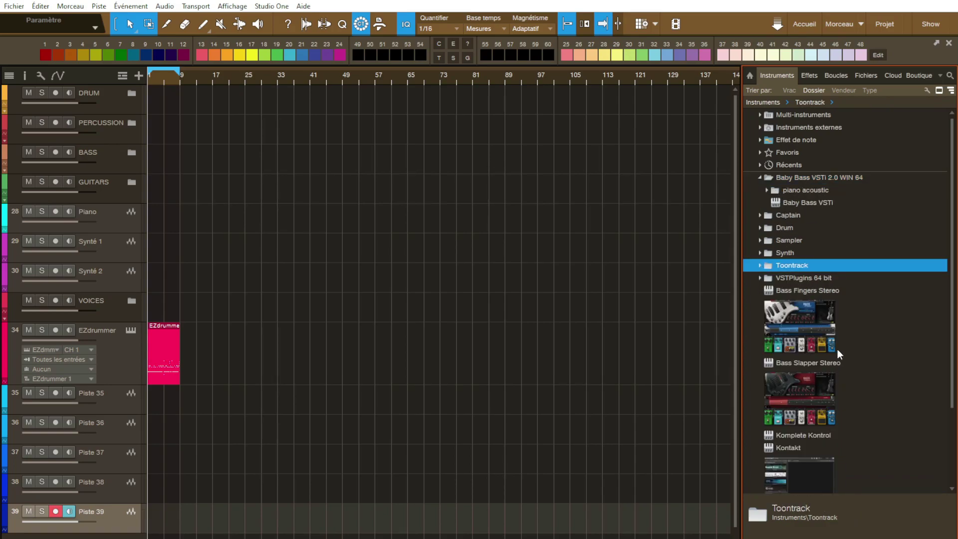
# Step: Collapse the Baby Bass VSTi 2.0 WIN 64 folder and look through the list of instruments
pyautogui.scroll(-3, 867, 358)
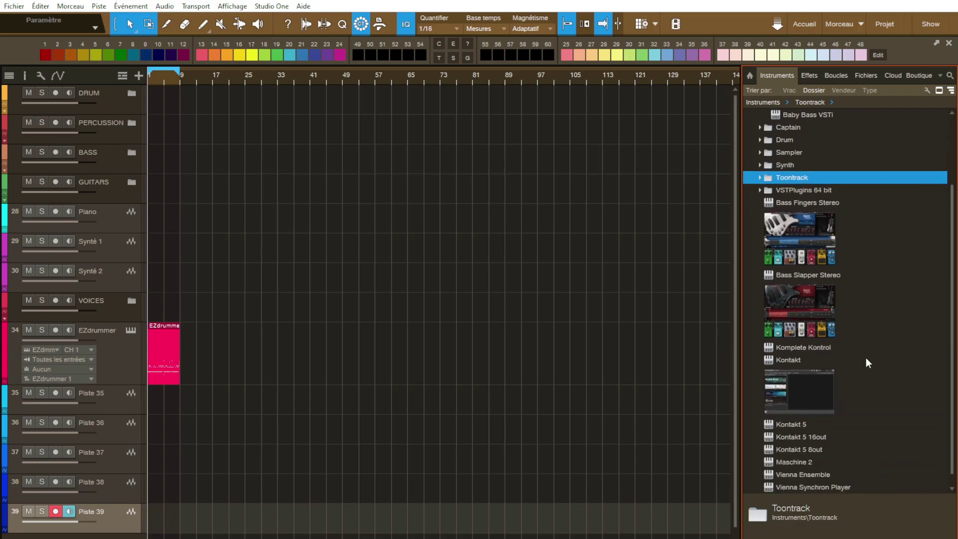
pyautogui.scroll(3, 866, 357)
pyautogui.scroll(-3, 866, 358)
pyautogui.scroll(3, 866, 357)
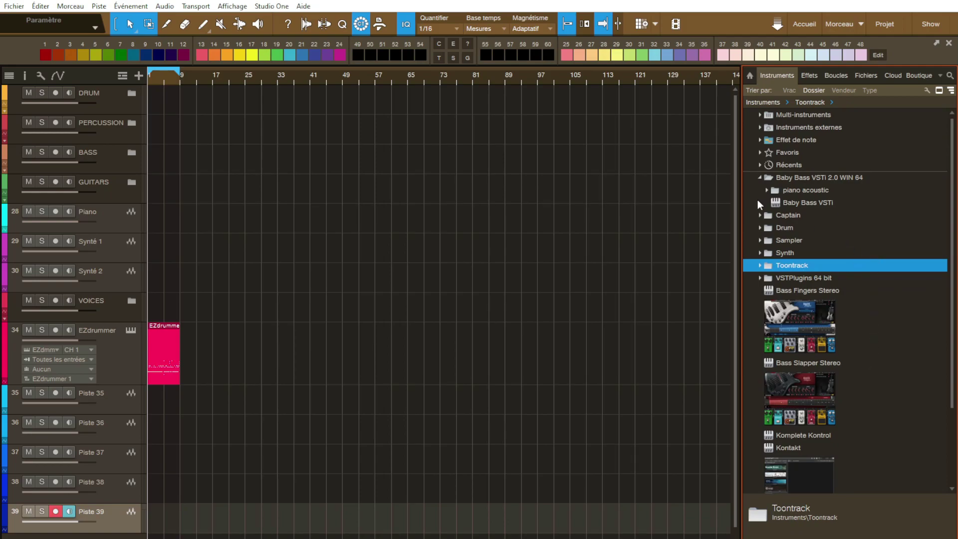
pyautogui.click(761, 179)
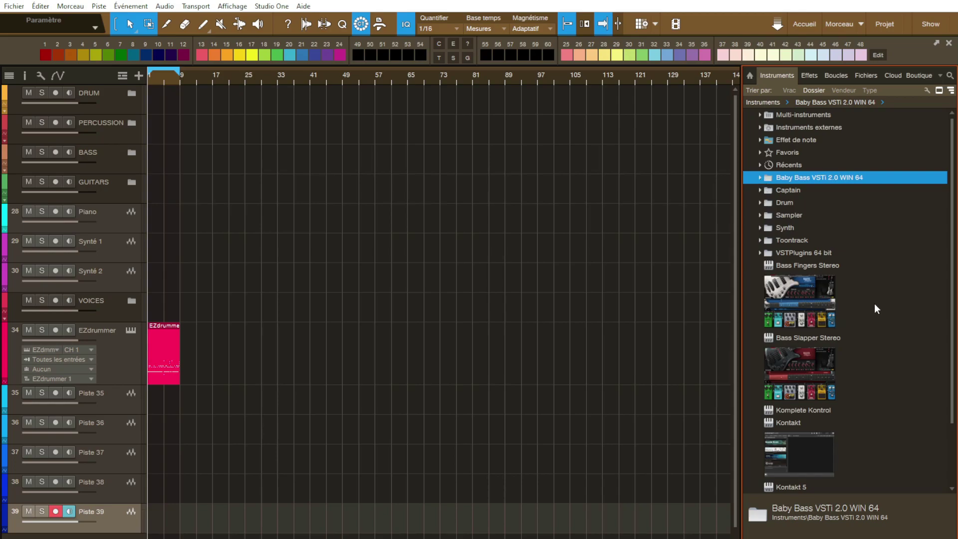
pyautogui.scroll(-3, 874, 304)
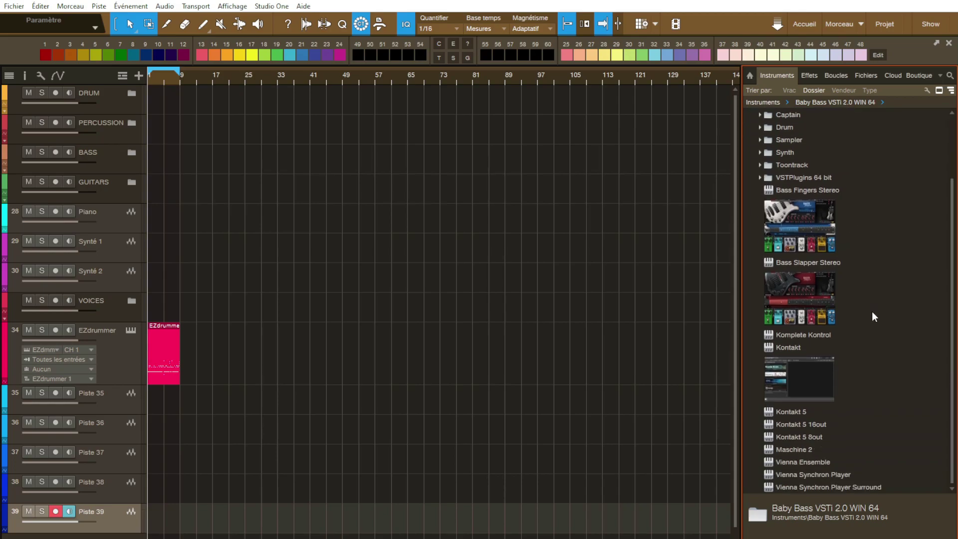
pyautogui.scroll(3, 872, 317)
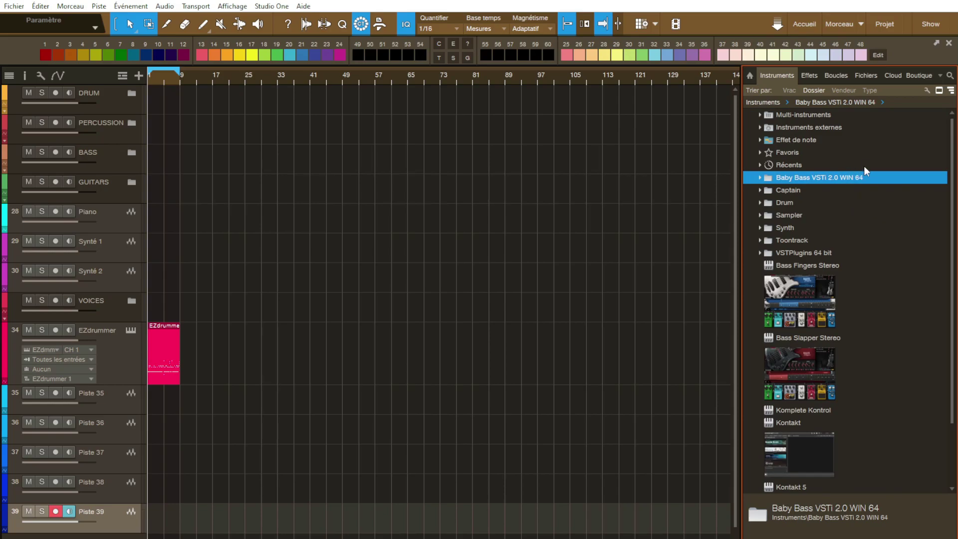
# Step: Return to the effects browser and look through its folders and plug-ins
pyautogui.click(808, 75)
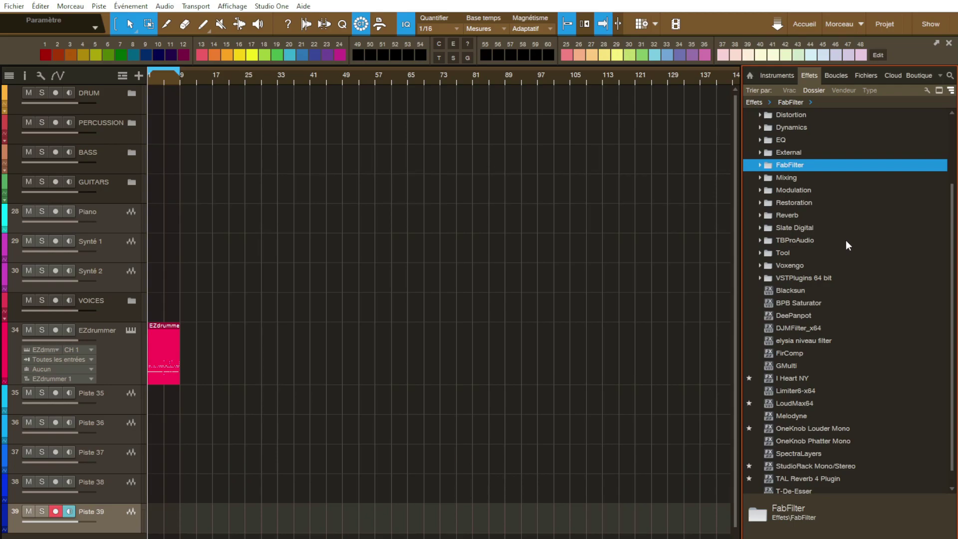
pyautogui.scroll(-1, 853, 247)
pyautogui.scroll(5, 851, 244)
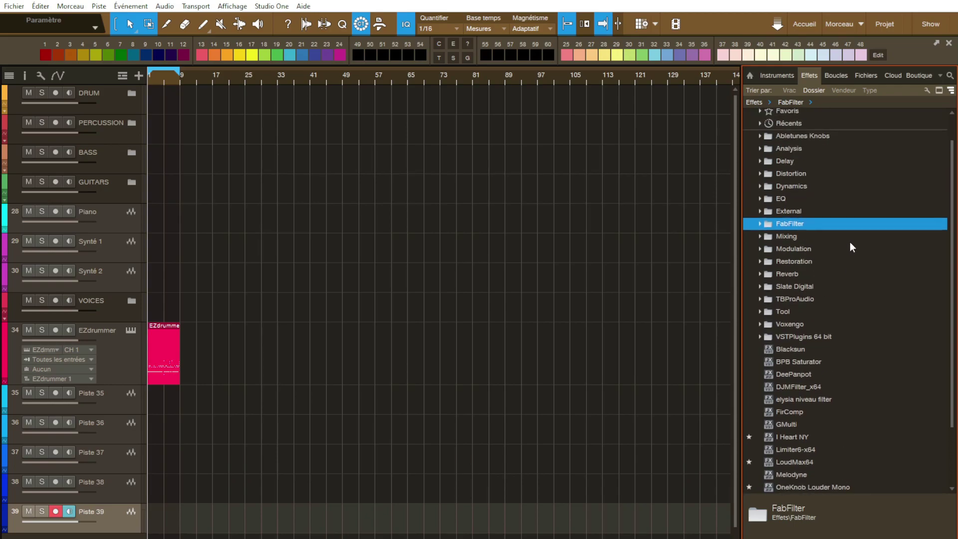
pyautogui.scroll(-5, 864, 246)
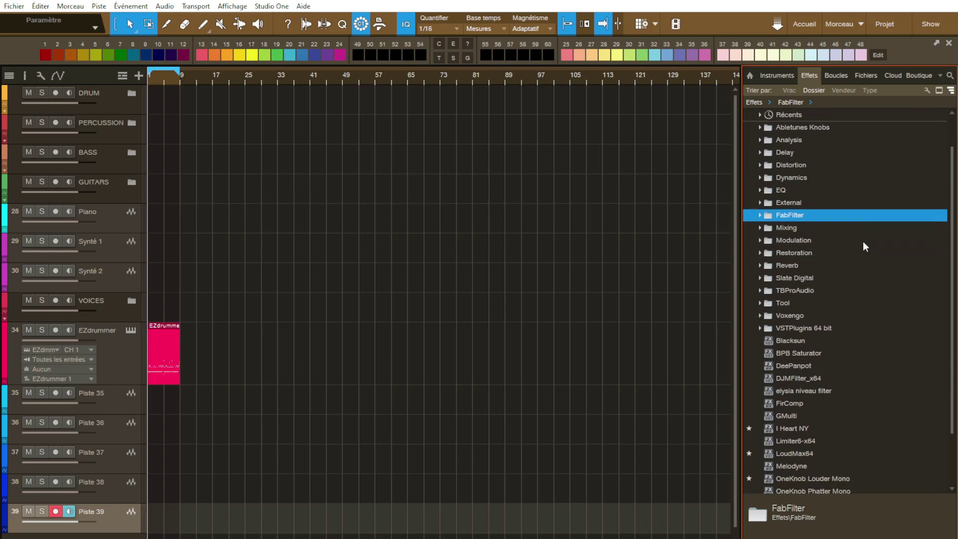